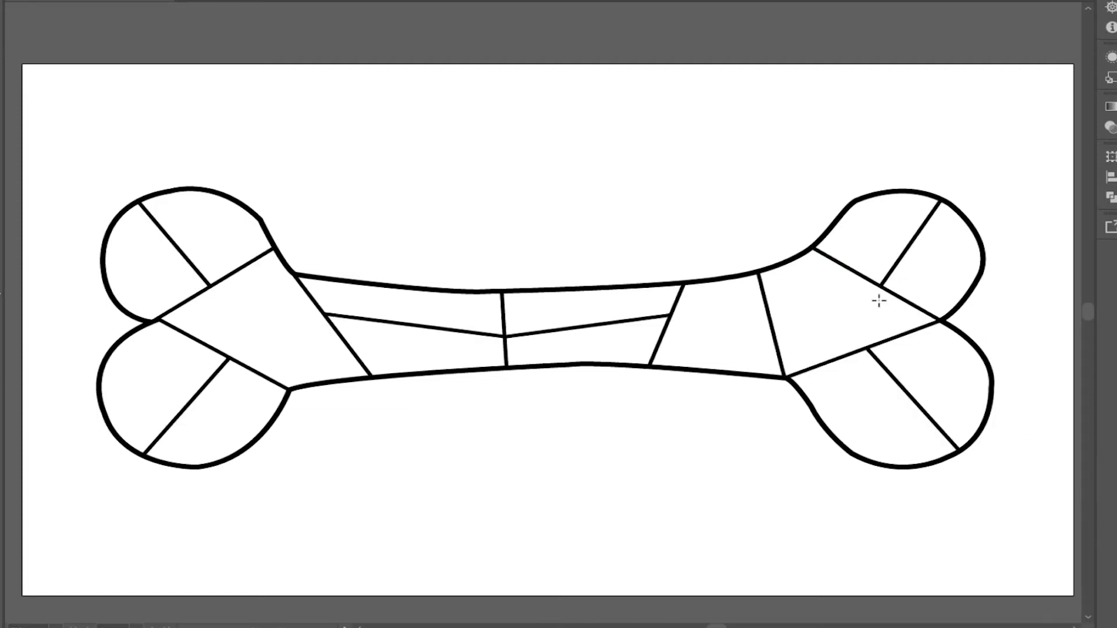
# Zoom in on the bone's right shaft cell and pan it into view.
pyautogui.scroll(2, 720, 274)
pyautogui.scroll(2, 636, 305)
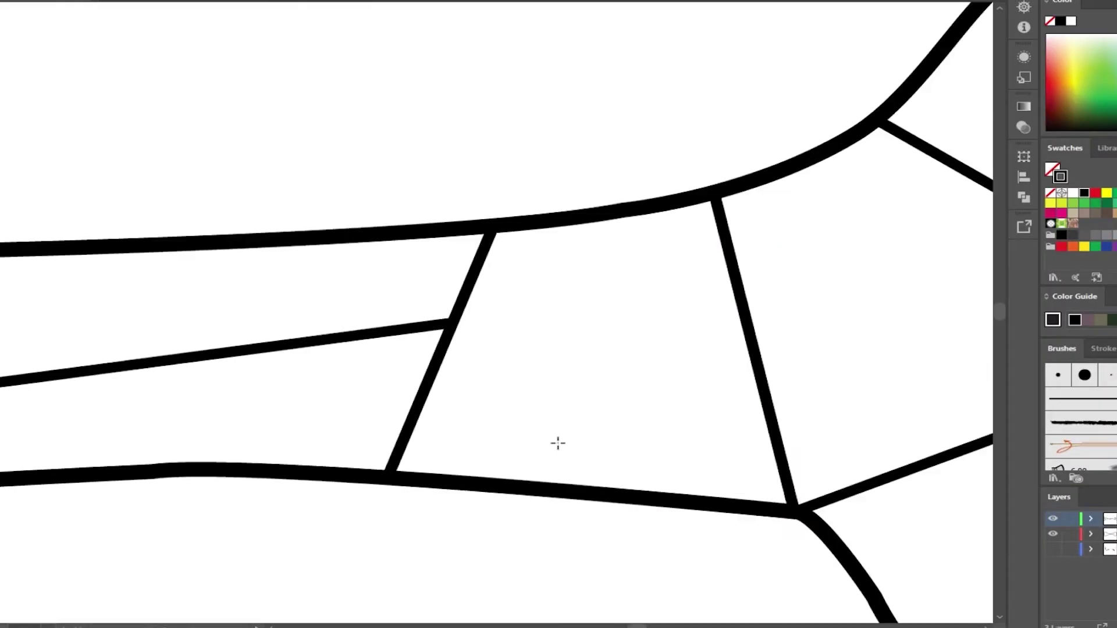
pyautogui.hscroll(5, 496, 314)
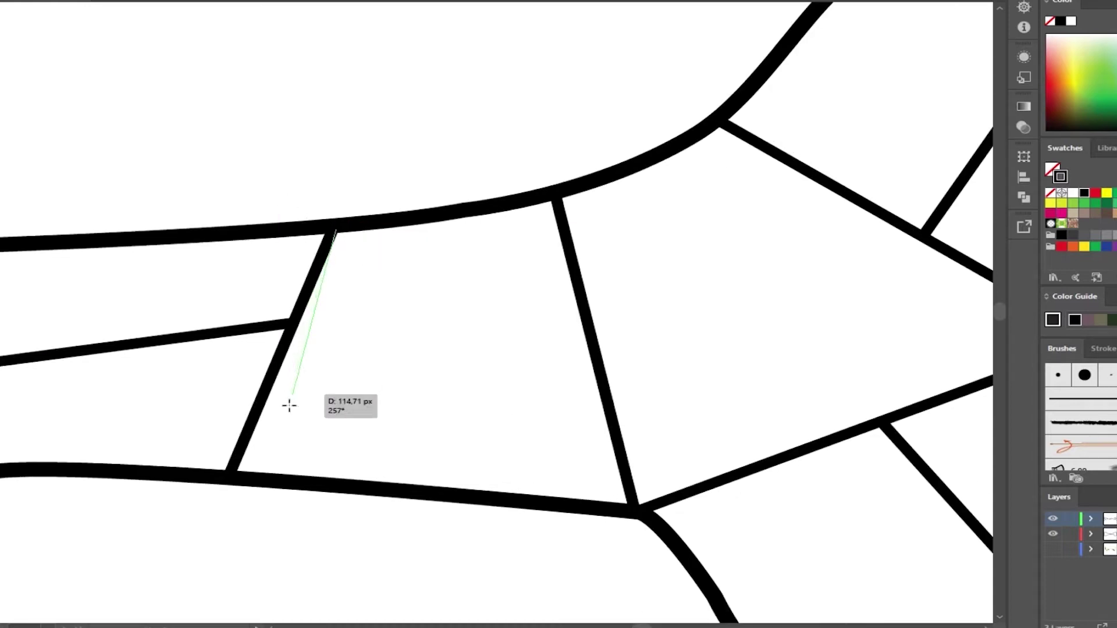
# Draw the shaft cell's left and bottom edge lines and the first inset spiral lines.
pyautogui.click(263, 478)
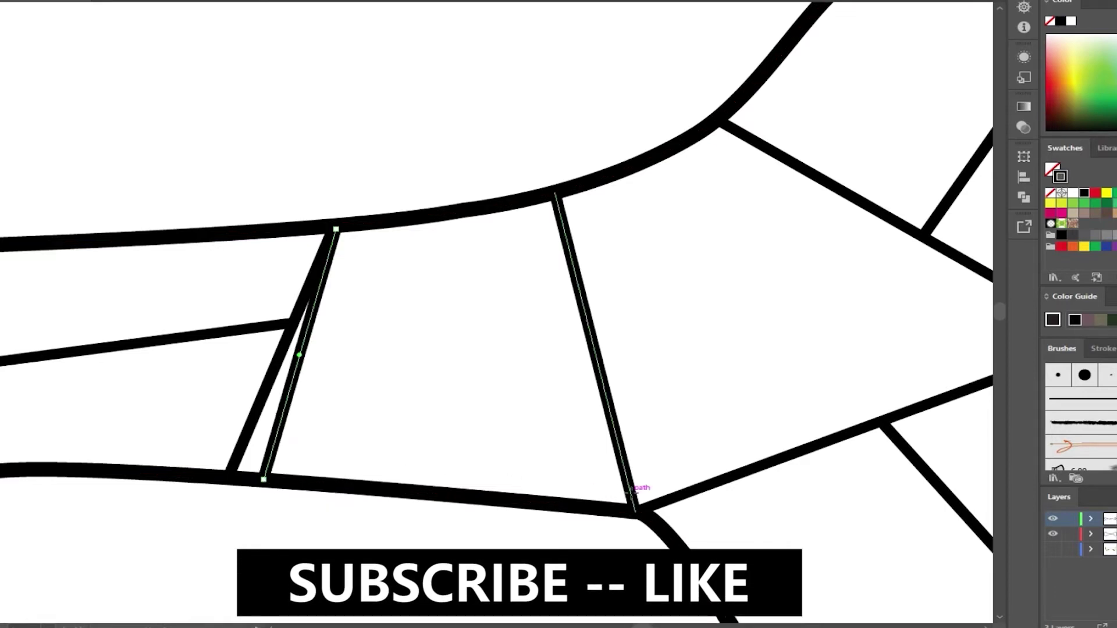
pyautogui.moveTo(630, 483); pyautogui.dragTo(264, 479)
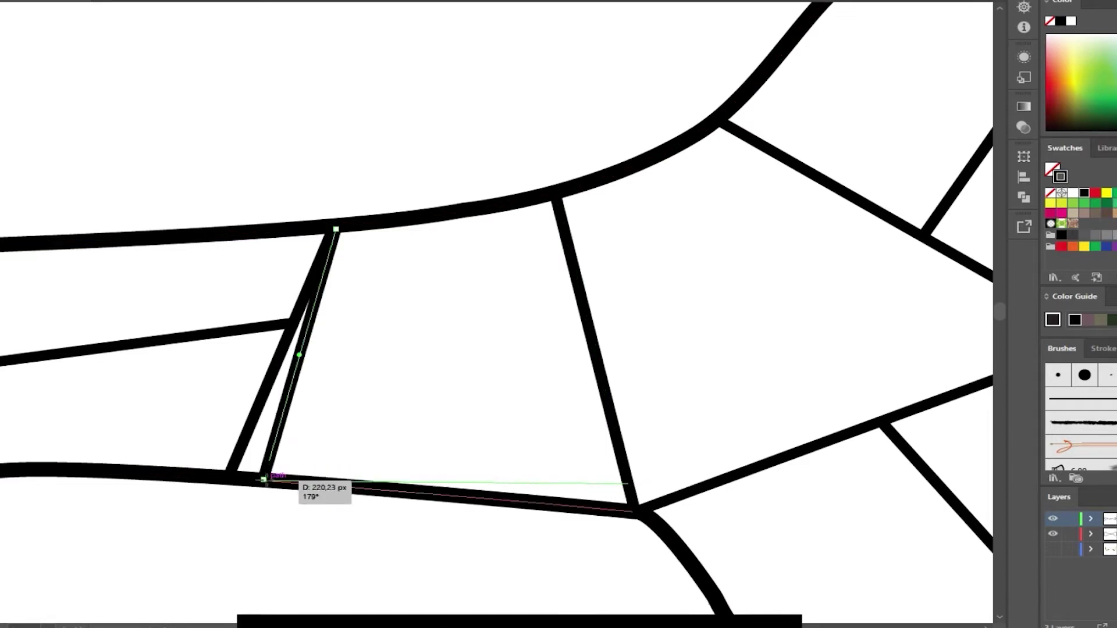
pyautogui.moveTo(537, 205)
pyautogui.mouseDown()
pyautogui.moveTo(623, 479)
pyautogui.moveTo(302, 478)
pyautogui.mouseUp()
pyautogui.moveTo(480, 214); pyautogui.dragTo(615, 449)
pyautogui.moveTo(326, 300); pyautogui.dragTo(448, 226)
pyautogui.moveTo(524, 362); pyautogui.dragTo(369, 469)
pyautogui.moveTo(324, 331); pyautogui.dragTo(535, 369)
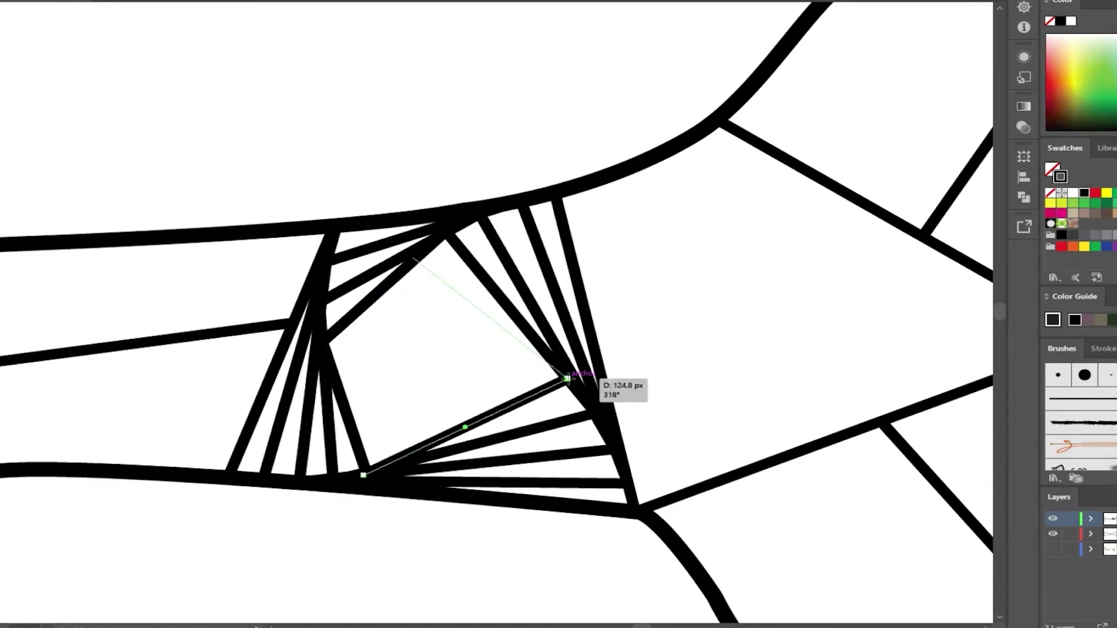
pyautogui.moveTo(398, 458); pyautogui.dragTo(334, 374)
# Continue the shaft cell's spiral with shorter lines down to a tiny centre.
pyautogui.moveTo(533, 349); pyautogui.dragTo(526, 348)
pyautogui.moveTo(526, 349)
pyautogui.mouseDown()
pyautogui.moveTo(391, 297)
pyautogui.moveTo(354, 392)
pyautogui.mouseUp()
pyautogui.moveTo(354, 394); pyautogui.dragTo(419, 442)
pyautogui.moveTo(420, 442); pyautogui.dragTo(498, 337)
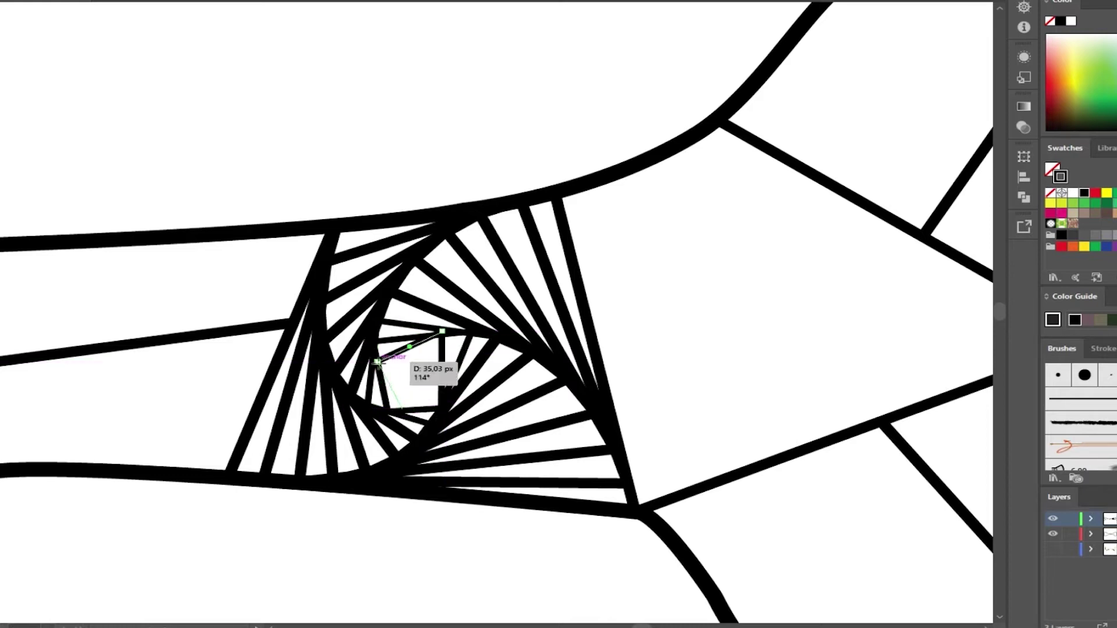
pyautogui.moveTo(420, 341); pyautogui.dragTo(421, 342)
pyautogui.moveTo(436, 379); pyautogui.dragTo(410, 351)
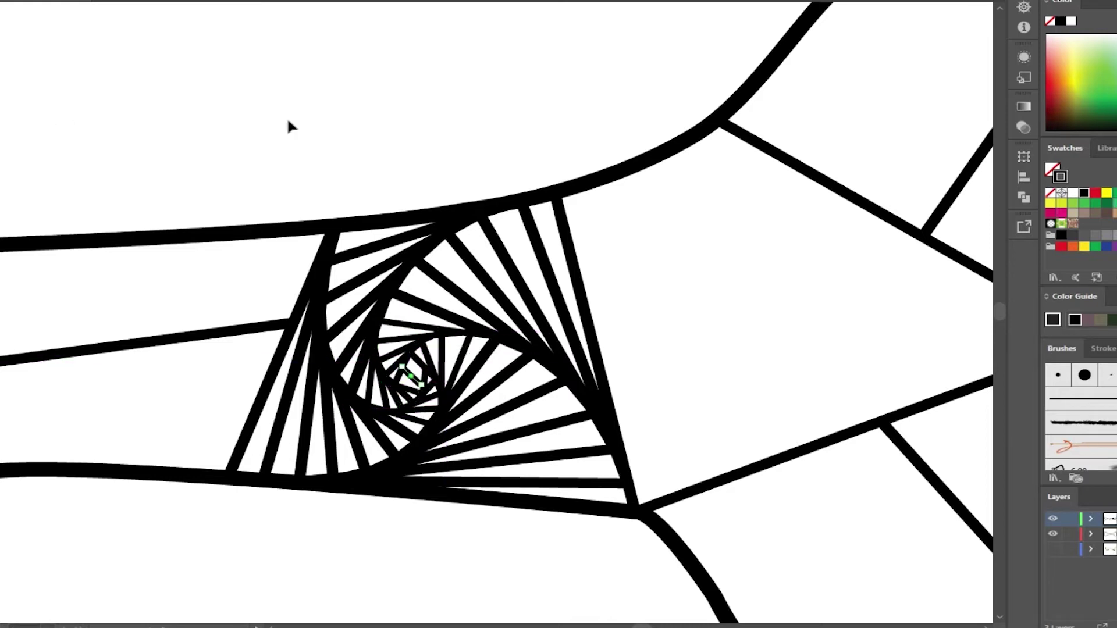
# Zoom out and start lines in the neighbouring cell, including its bottom edge.
pyautogui.hotkey('ctrl', '-')
pyautogui.moveTo(503, 538); pyautogui.dragTo(522, 323)
pyautogui.moveTo(782, 457); pyautogui.dragTo(504, 538)
pyautogui.moveTo(737, 469); pyautogui.dragTo(743, 465)
pyautogui.moveTo(745, 464); pyautogui.dragTo(511, 512)
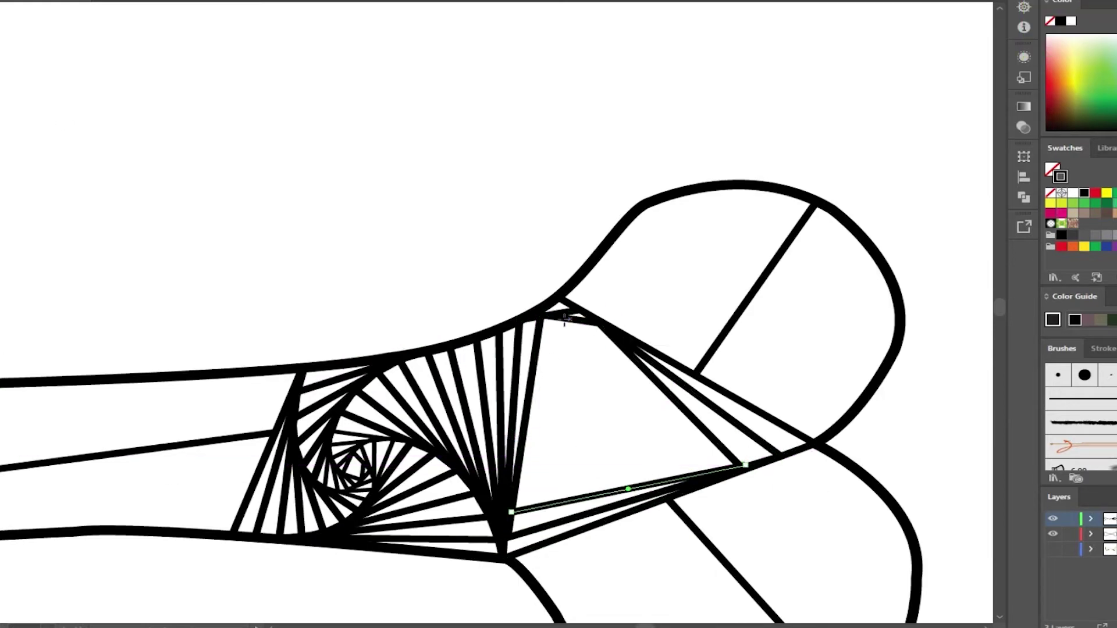
# Add spiral lines in the neighbouring cell, one running up from the knob's top.
pyautogui.moveTo(582, 323); pyautogui.dragTo(630, 468)
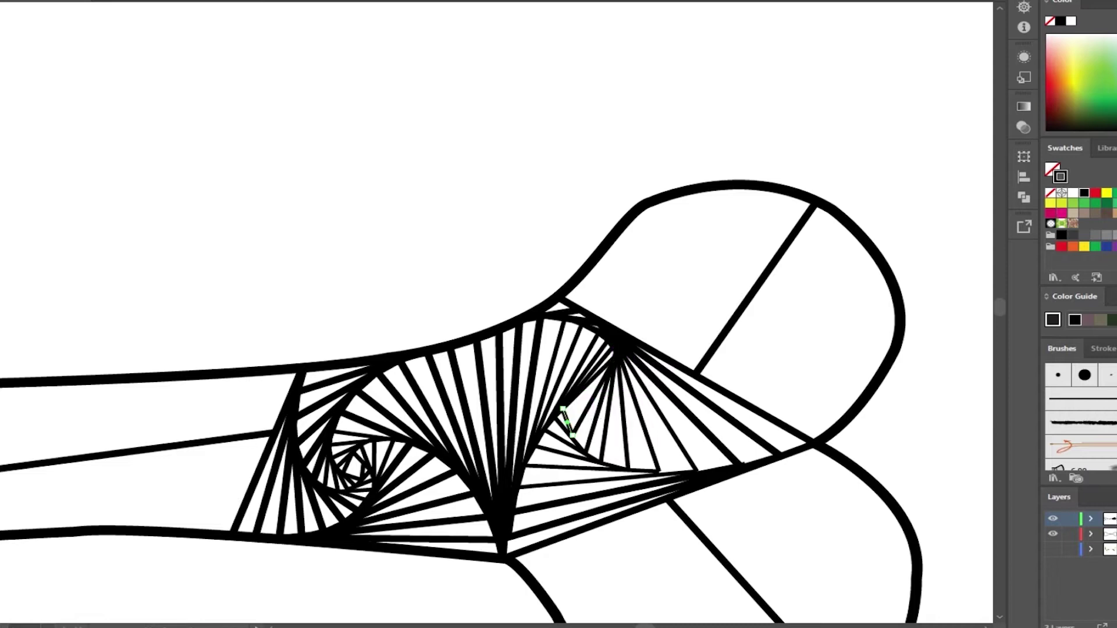
pyautogui.scroll(2, 847, 308)
pyautogui.moveTo(771, 141); pyautogui.dragTo(619, 414)
# Draw a curved line along the knob's edge and spiral lines inside the upper knob cell.
pyautogui.click(523, 176)
pyautogui.moveTo(771, 142)
pyautogui.mouseDown()
pyautogui.moveTo(776, 169)
pyautogui.moveTo(638, 378)
pyautogui.mouseUp()
pyautogui.moveTo(520, 195)
pyautogui.mouseDown()
pyautogui.moveTo(465, 323)
pyautogui.moveTo(639, 379)
pyautogui.mouseUp()
pyautogui.moveTo(518, 201); pyautogui.dragTo(704, 148)
pyautogui.moveTo(506, 333); pyautogui.dragTo(640, 349)
pyautogui.moveTo(660, 171)
pyautogui.mouseDown()
pyautogui.moveTo(643, 349)
pyautogui.moveTo(506, 256)
pyautogui.mouseUp()
pyautogui.moveTo(505, 260); pyautogui.dragTo(510, 333)
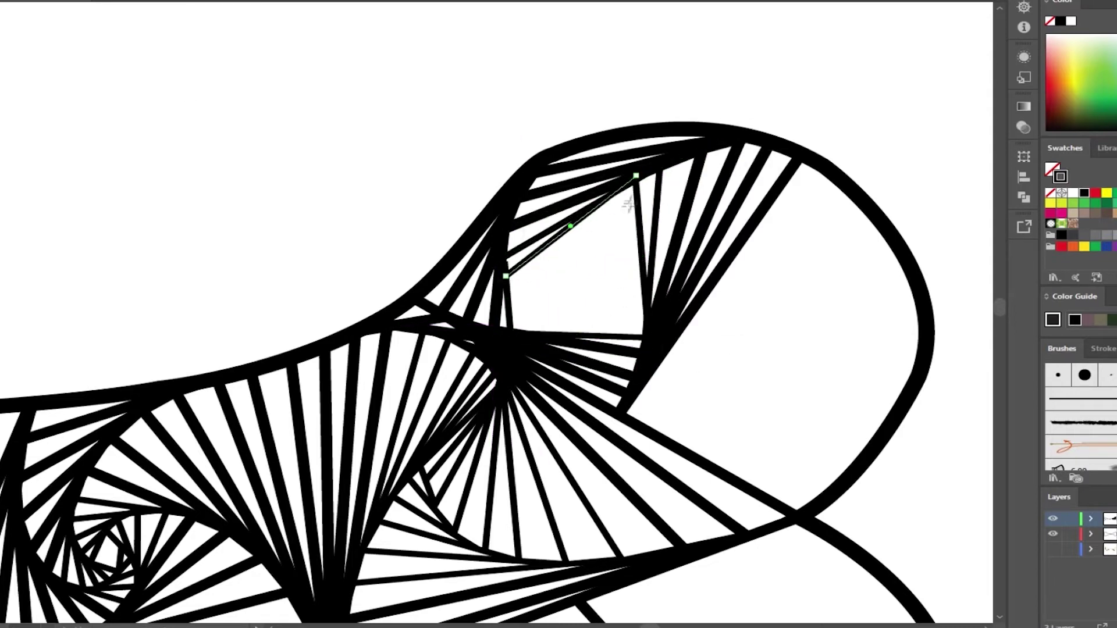
# Finish the knob cell's spiral with a smaller nested quad and a horizontal centre line.
pyautogui.moveTo(608, 200)
pyautogui.mouseDown()
pyautogui.moveTo(647, 304)
pyautogui.moveTo(585, 224)
pyautogui.mouseUp()
pyautogui.moveTo(585, 224)
pyautogui.mouseDown()
pyautogui.moveTo(526, 302)
pyautogui.moveTo(551, 325)
pyautogui.mouseUp()
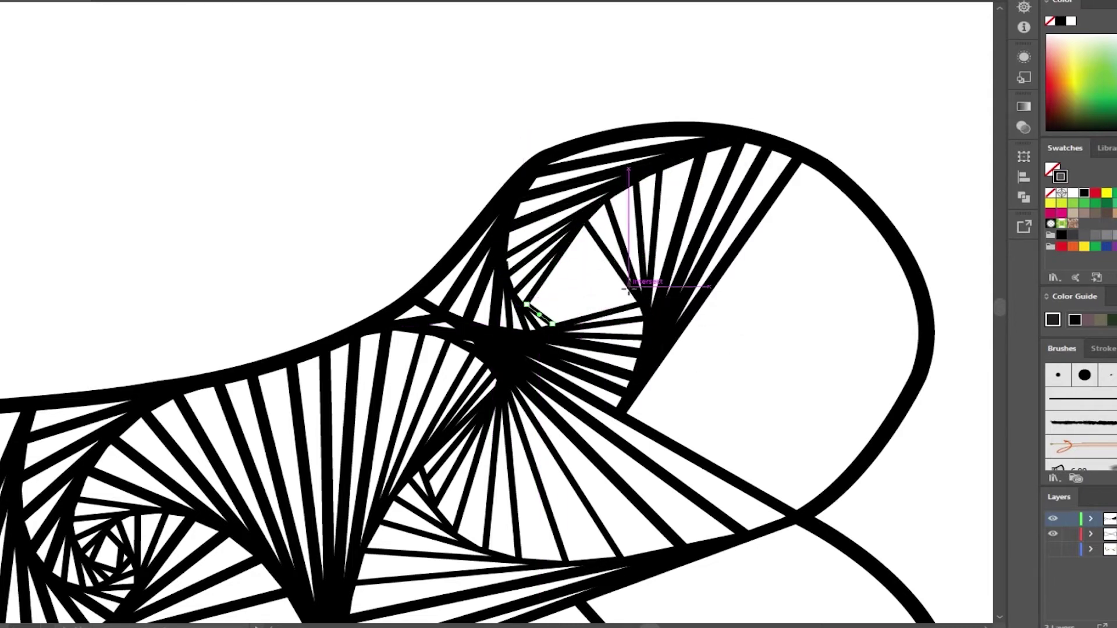
pyautogui.moveTo(552, 280)
pyautogui.mouseDown()
pyautogui.moveTo(557, 265)
pyautogui.moveTo(585, 269)
pyautogui.mouseUp()
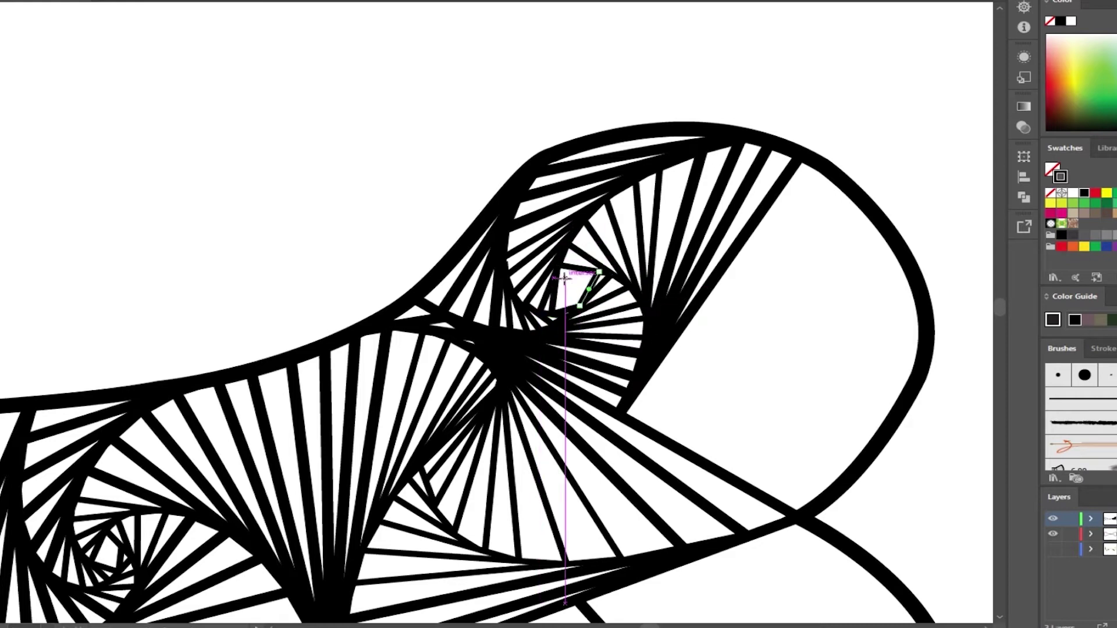
pyautogui.scroll(3, 410, 204)
pyautogui.moveTo(339, 291); pyautogui.dragTo(492, 292)
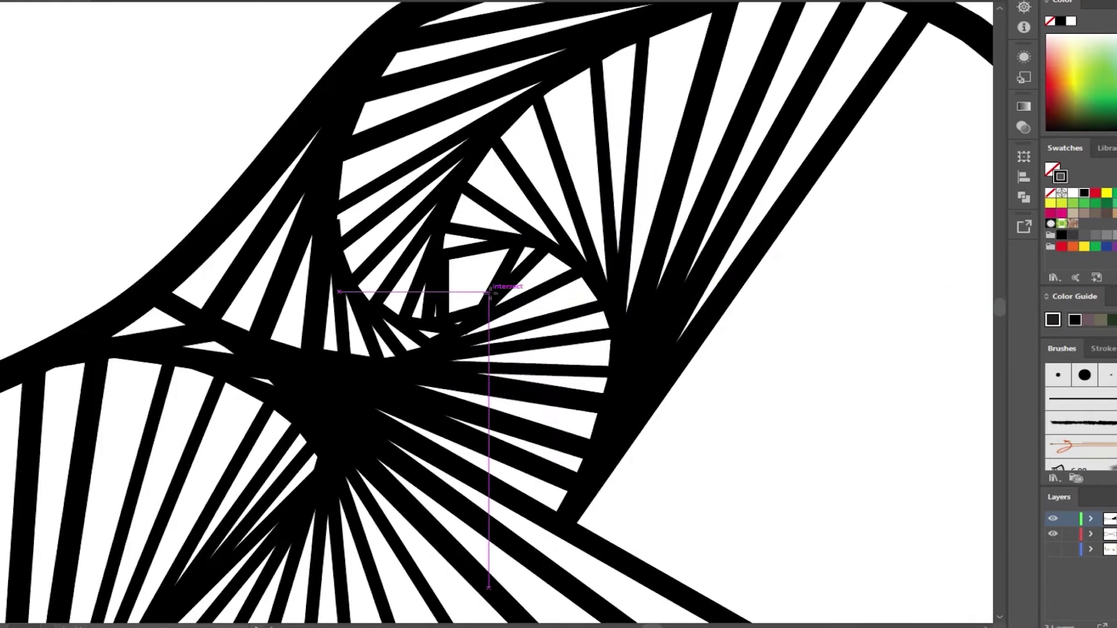
pyautogui.scroll(-3, 82, 93)
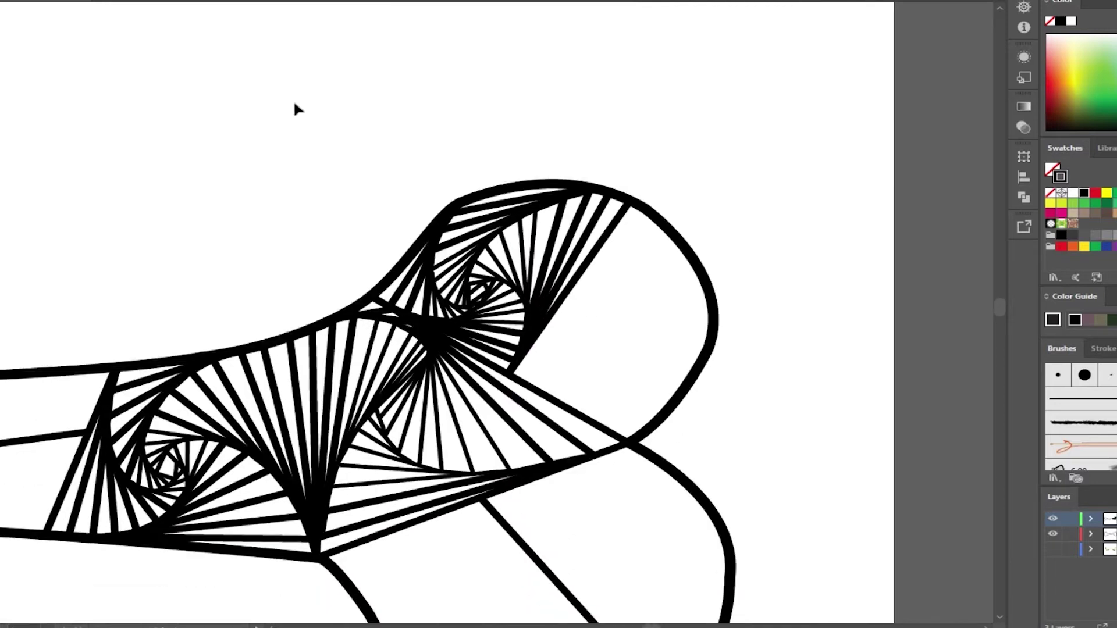
# Draw the first lines across the rounded tip cell and along its curved edge.
pyautogui.scroll(3, 590, 310)
pyautogui.moveTo(374, 325); pyautogui.dragTo(549, 113)
pyautogui.scroll(2, 611, 332)
pyautogui.scroll(2, 462, 90)
pyautogui.moveTo(343, 416); pyautogui.dragTo(462, 521)
pyautogui.moveTo(535, 214); pyautogui.dragTo(344, 416)
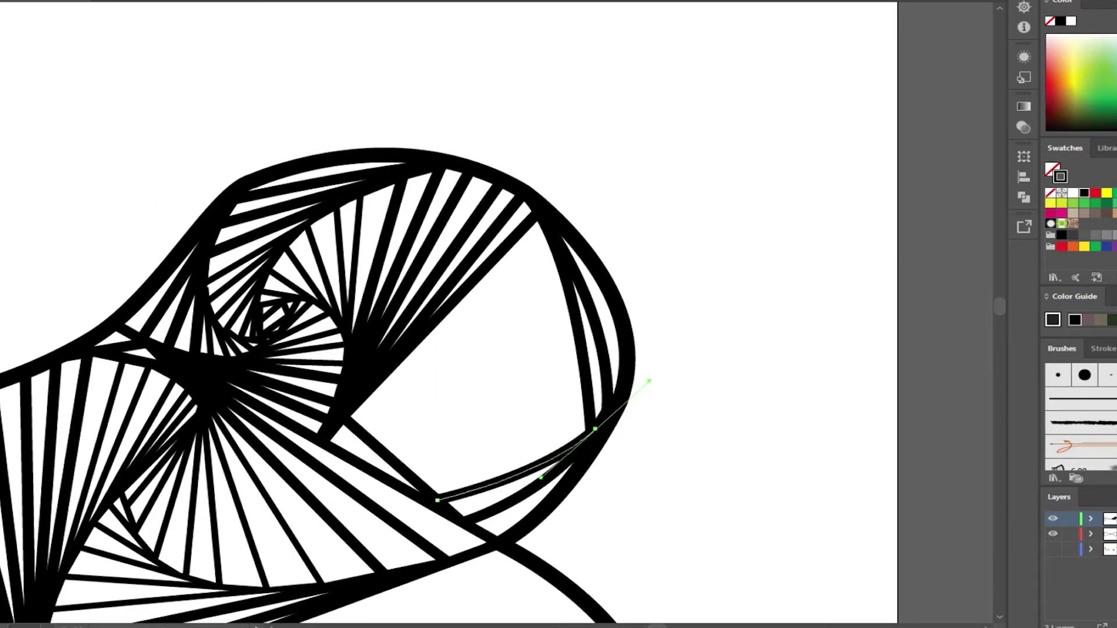
pyautogui.moveTo(554, 234); pyautogui.dragTo(366, 388)
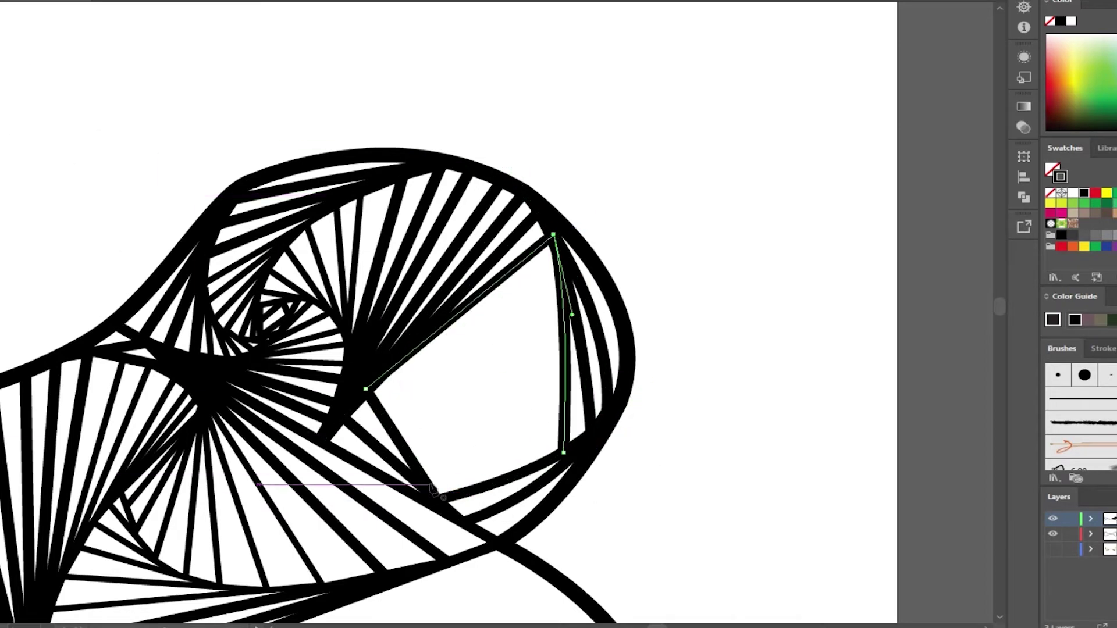
# Continue the tip cell's spiral inward, ending with a short centre line.
pyautogui.click(399, 374)
pyautogui.click(586, 348)
pyautogui.moveTo(562, 260); pyautogui.dragTo(385, 371)
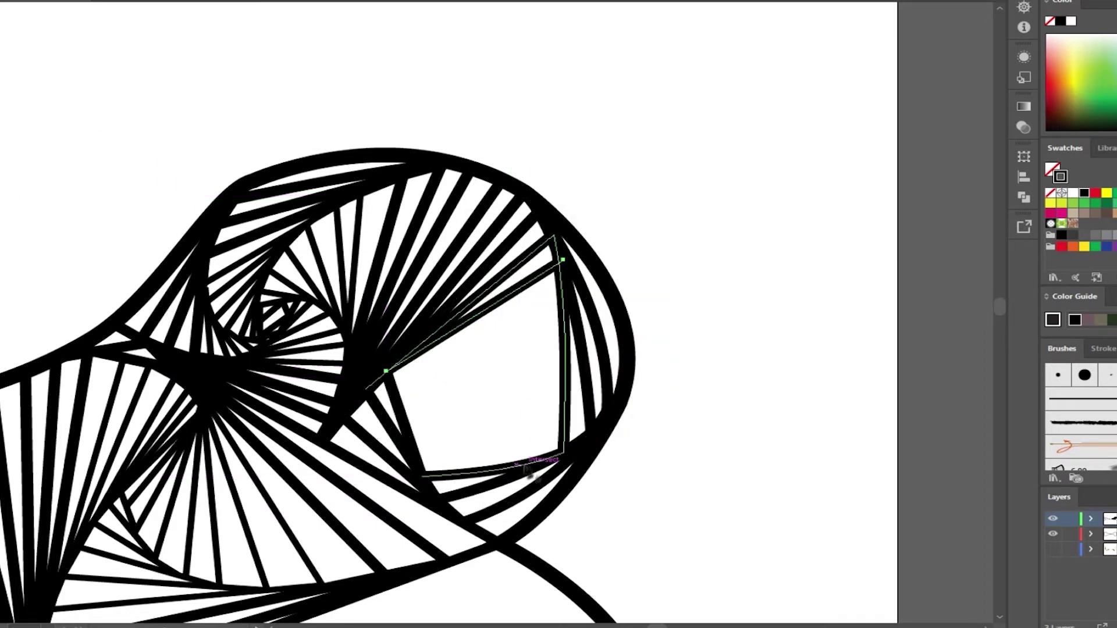
pyautogui.moveTo(550, 261); pyautogui.dragTo(515, 462)
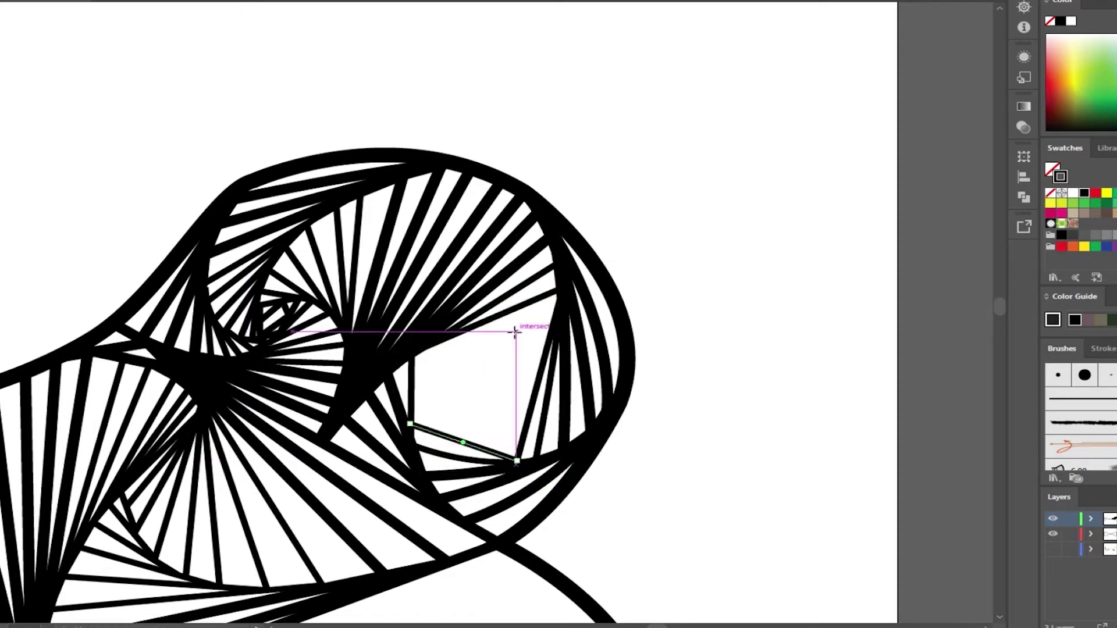
pyautogui.moveTo(547, 326)
pyautogui.mouseDown()
pyautogui.moveTo(489, 454)
pyautogui.moveTo(425, 385)
pyautogui.mouseUp()
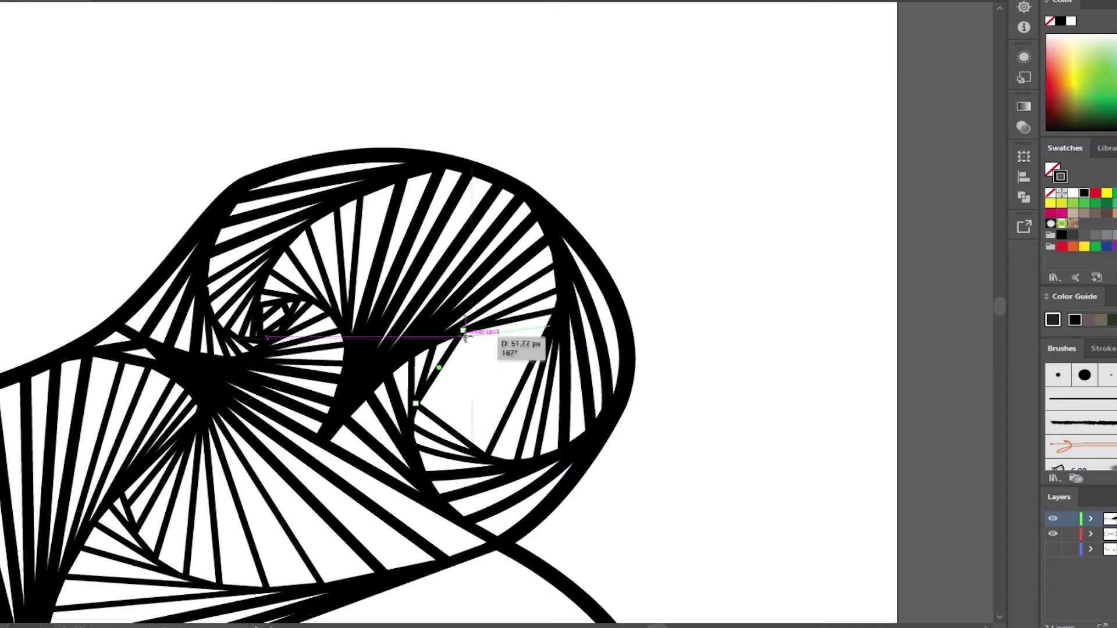
pyautogui.moveTo(460, 430); pyautogui.dragTo(441, 369)
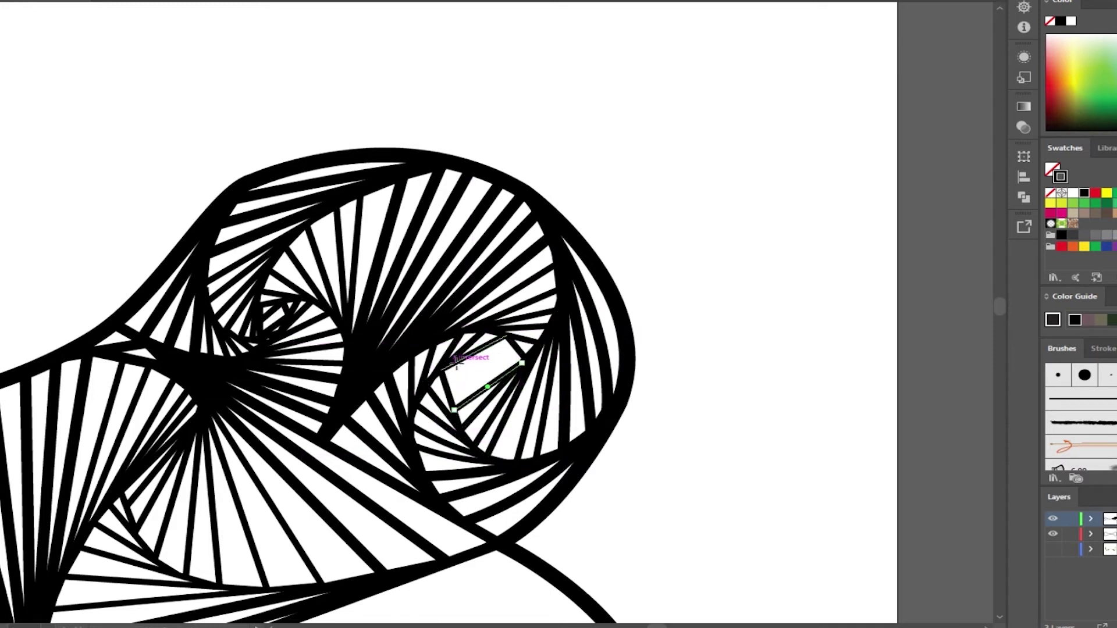
# Start the first spiral line in the lower knob cell.
pyautogui.scroll(3, 568, 345)
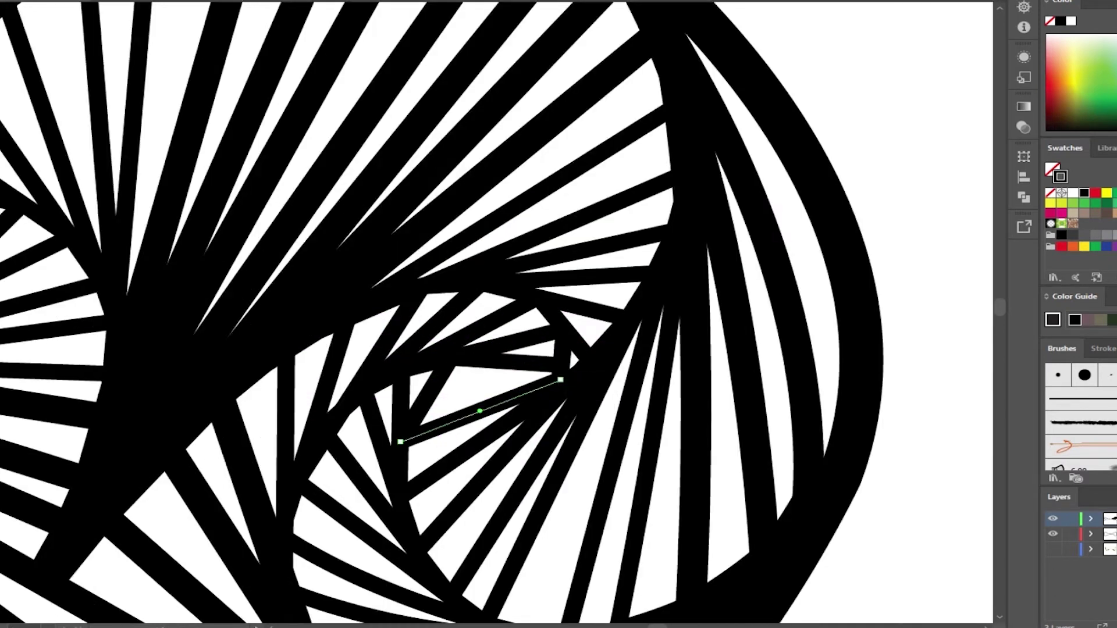
pyautogui.scroll(-5, 568, 344)
pyautogui.scroll(2, 672, 423)
pyautogui.moveTo(672, 423); pyautogui.dragTo(588, 274)
# Draw the outer spiral lines inside the lower knob cell.
pyautogui.moveTo(686, 253); pyautogui.dragTo(789, 349)
pyautogui.moveTo(727, 515); pyautogui.dragTo(786, 349)
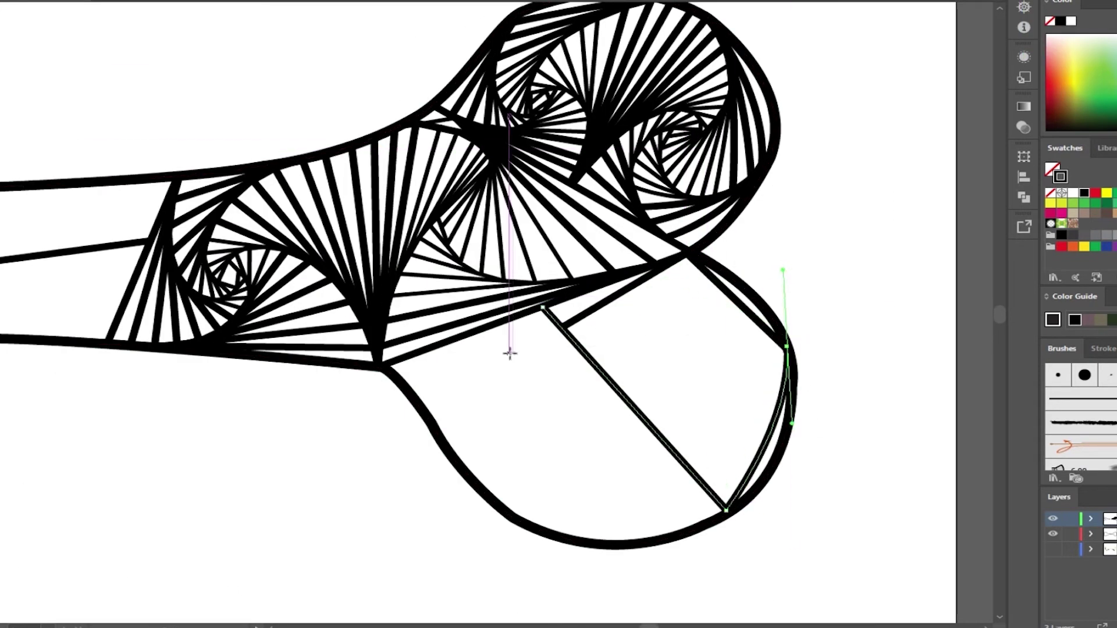
pyautogui.moveTo(588, 317); pyautogui.dragTo(726, 507)
pyautogui.moveTo(702, 267); pyautogui.dragTo(787, 374)
pyautogui.moveTo(723, 451)
pyautogui.mouseDown()
pyautogui.moveTo(512, 241)
pyautogui.moveTo(548, 223)
pyautogui.mouseUp()
pyautogui.scroll(2, 723, 451)
pyautogui.moveTo(644, 474); pyautogui.dragTo(762, 376)
pyautogui.moveTo(670, 205); pyautogui.dragTo(558, 228)
# Tighten the lower knob spiral with shorter vertical lines, closing it with a tiny line.
pyautogui.moveTo(630, 436); pyautogui.dragTo(703, 425)
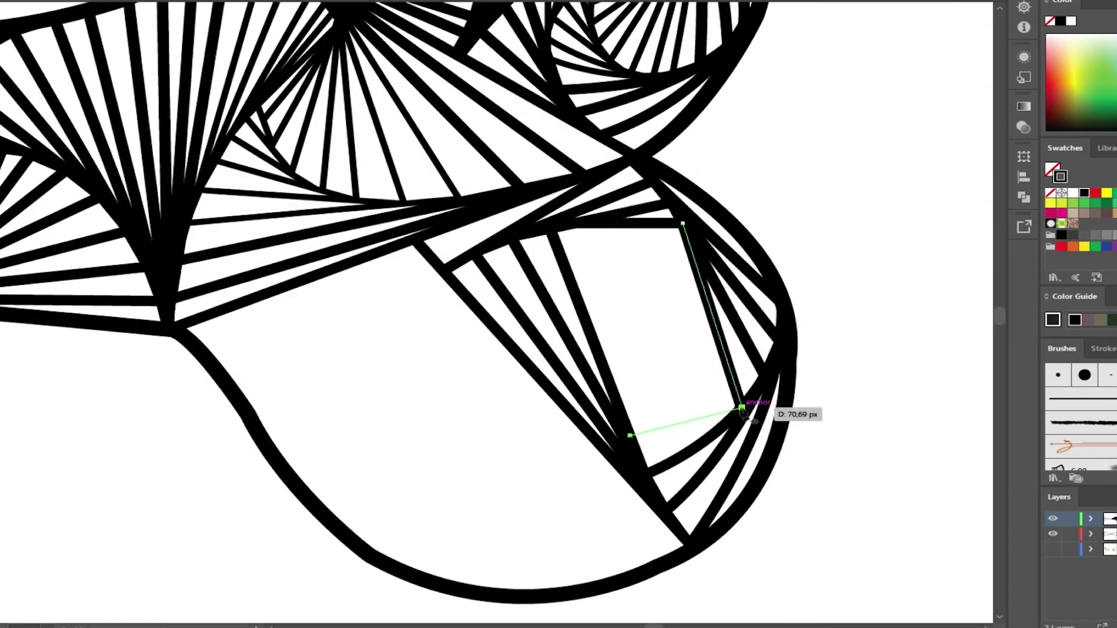
pyautogui.click(588, 219)
pyautogui.moveTo(701, 421); pyautogui.dragTo(702, 416)
pyautogui.moveTo(625, 410); pyautogui.dragTo(624, 231)
pyautogui.moveTo(663, 259); pyautogui.dragTo(644, 249)
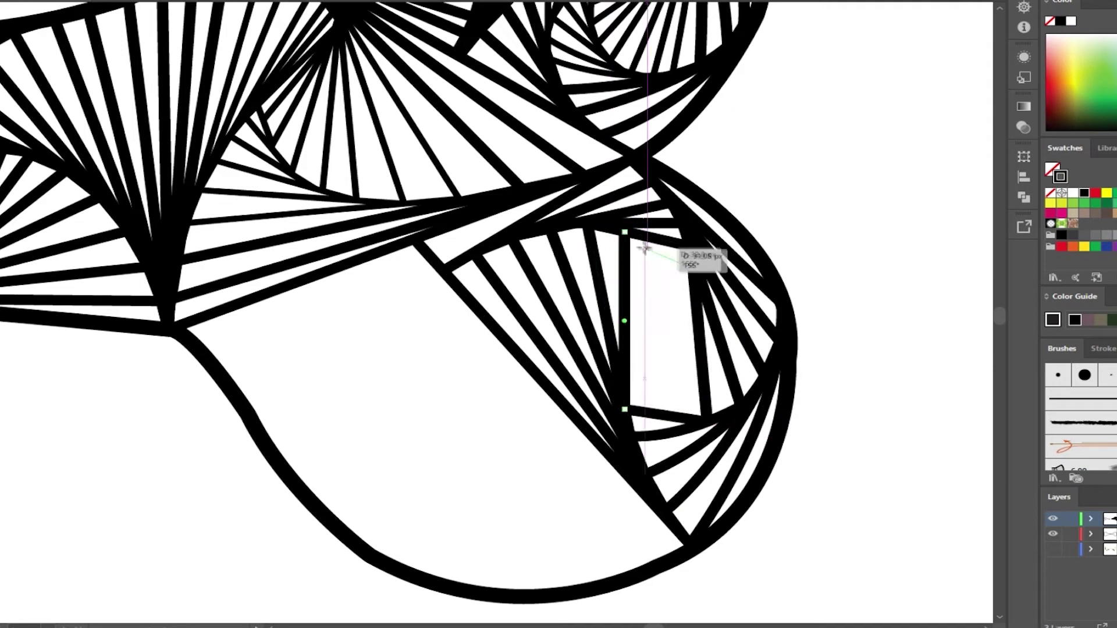
pyautogui.moveTo(696, 288); pyautogui.dragTo(647, 400)
pyautogui.moveTo(629, 359); pyautogui.dragTo(645, 384)
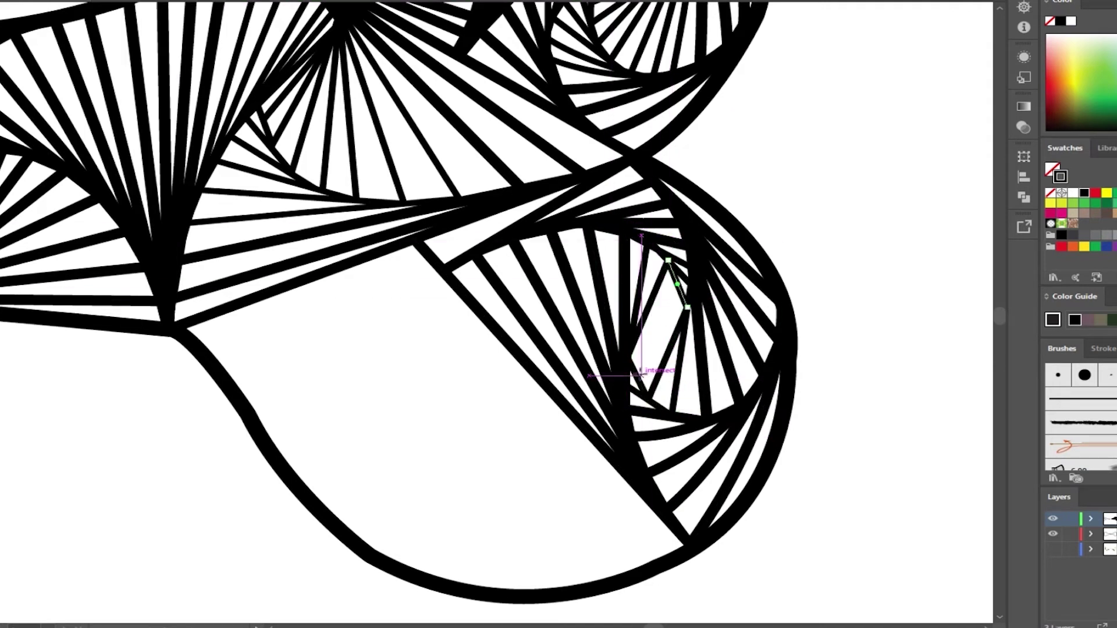
pyautogui.moveTo(678, 283); pyautogui.dragTo(662, 330)
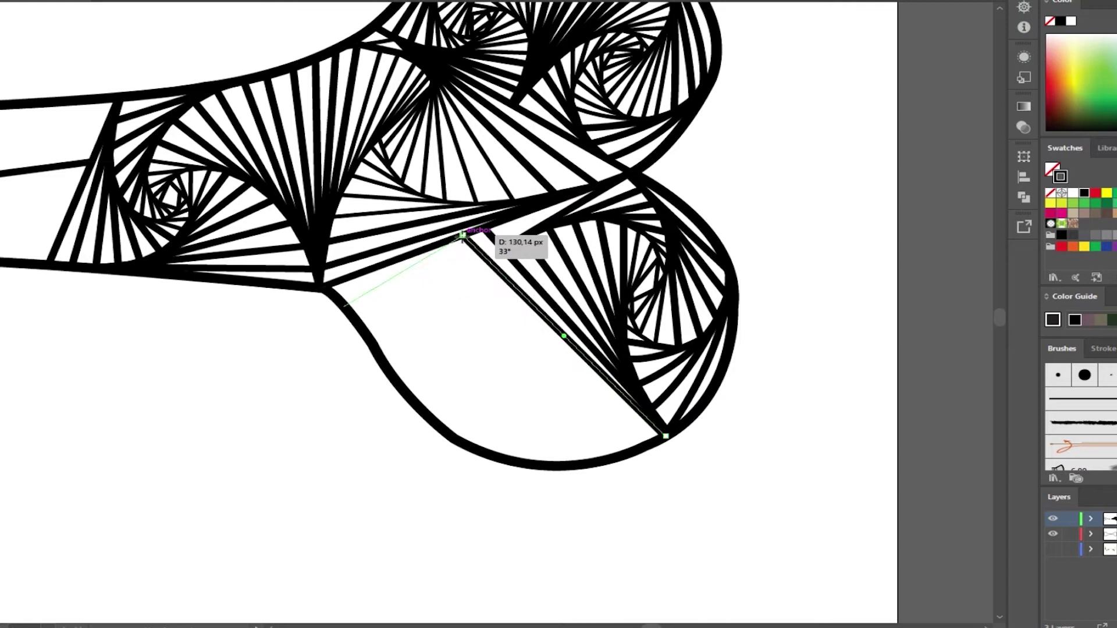
# Fill the lower bulb's remaining cell with lines spiralling toward its centre.
pyautogui.moveTo(462, 235); pyautogui.dragTo(343, 307)
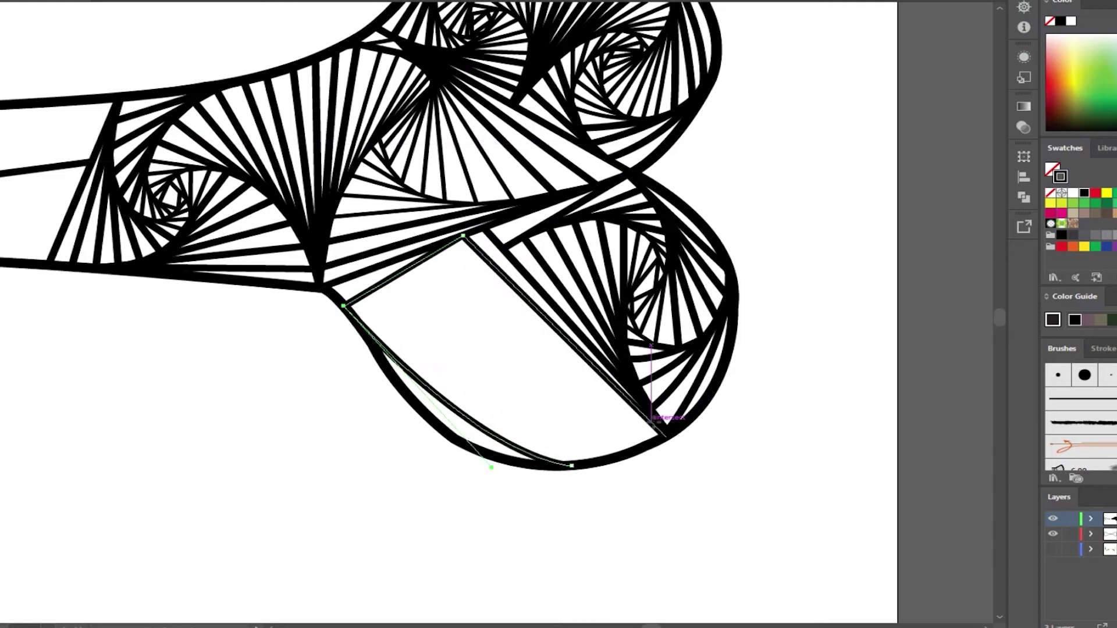
pyautogui.moveTo(437, 250); pyautogui.dragTo(649, 419)
pyautogui.moveTo(373, 343)
pyautogui.mouseDown()
pyautogui.moveTo(576, 462)
pyautogui.moveTo(634, 402)
pyautogui.mouseUp()
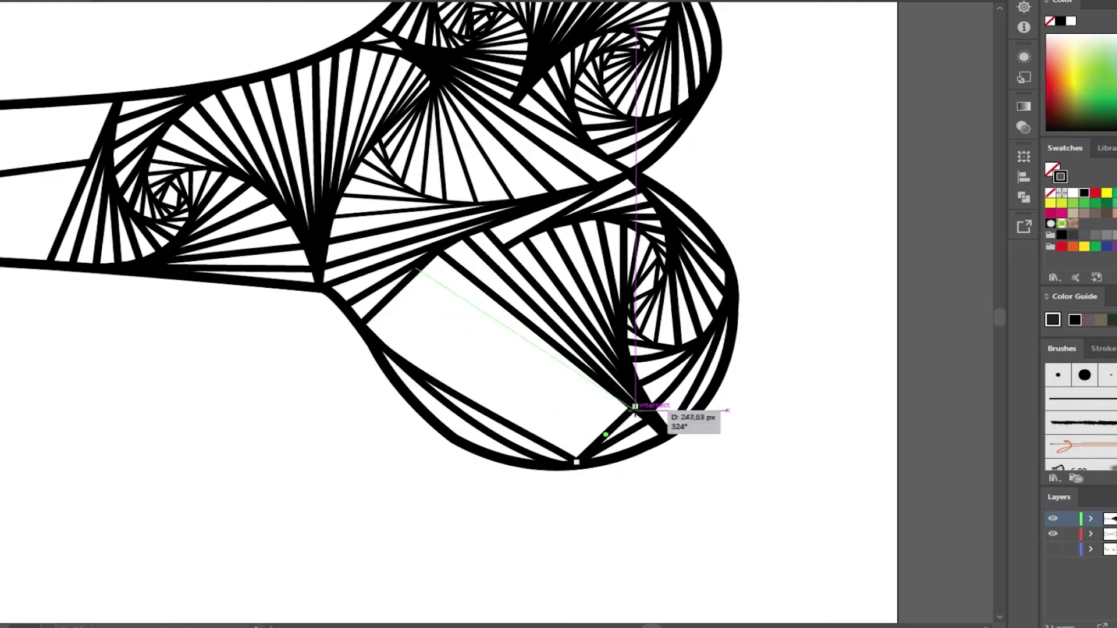
pyautogui.moveTo(418, 265)
pyautogui.mouseDown()
pyautogui.moveTo(375, 344)
pyautogui.moveTo(623, 394)
pyautogui.moveTo(401, 305)
pyautogui.moveTo(409, 356)
pyautogui.moveTo(598, 415)
pyautogui.mouseUp()
pyautogui.moveTo(598, 414); pyautogui.dragTo(583, 378)
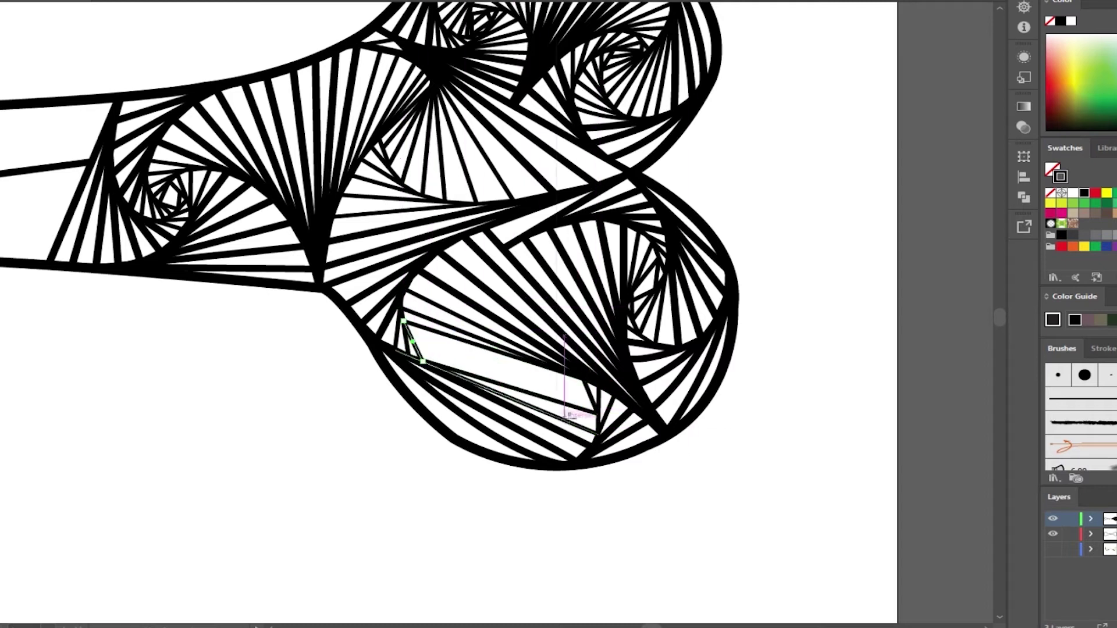
pyautogui.scroll(5, 405, 335)
pyautogui.moveTo(401, 320); pyautogui.dragTo(791, 390)
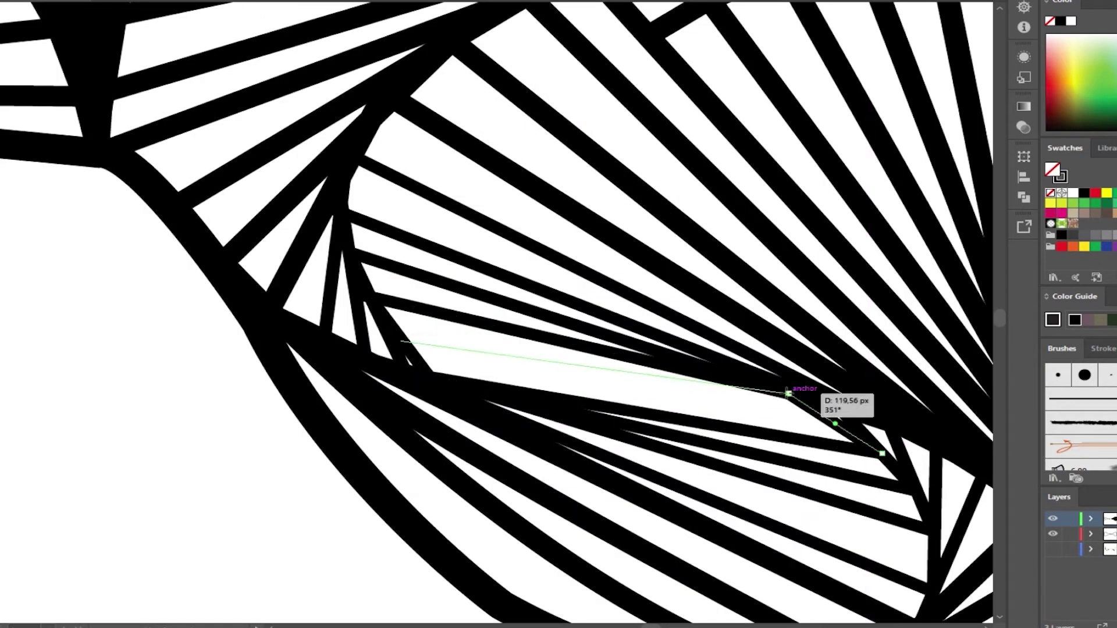
pyautogui.moveTo(453, 377); pyautogui.dragTo(406, 342)
# Add a final inward spiral line and start lines in the neighbouring shaft cell.
pyautogui.scroll(-3, 816, 418)
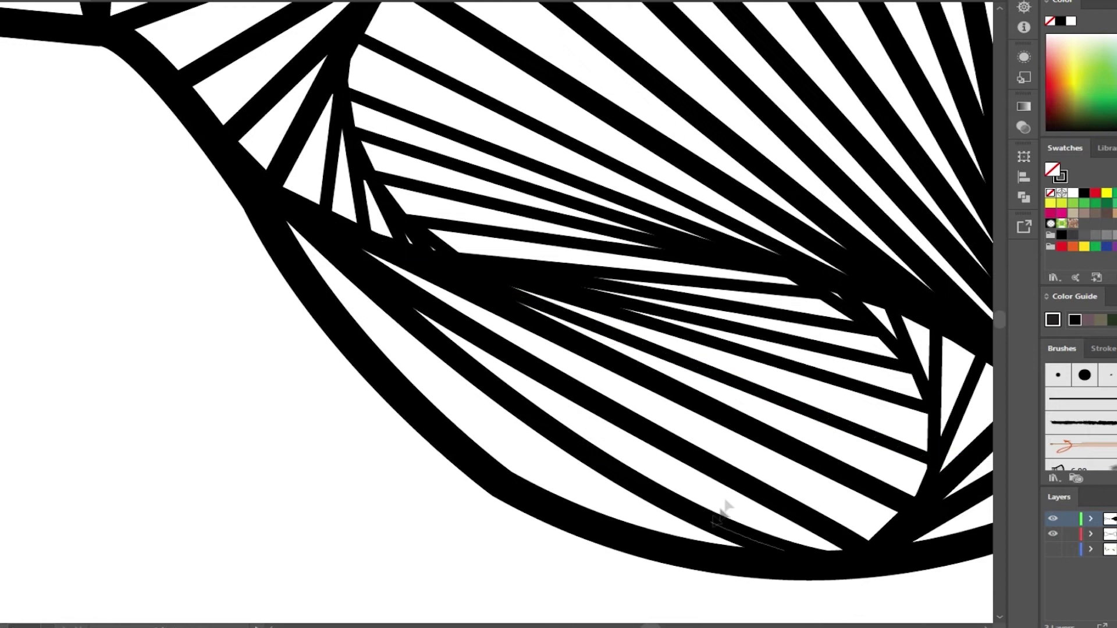
pyautogui.scroll(-3, 816, 418)
pyautogui.scroll(3, 273, 326)
pyautogui.moveTo(166, 351); pyautogui.dragTo(817, 232)
pyautogui.moveTo(163, 350); pyautogui.dragTo(220, 429)
pyautogui.moveTo(220, 429); pyautogui.dragTo(761, 361)
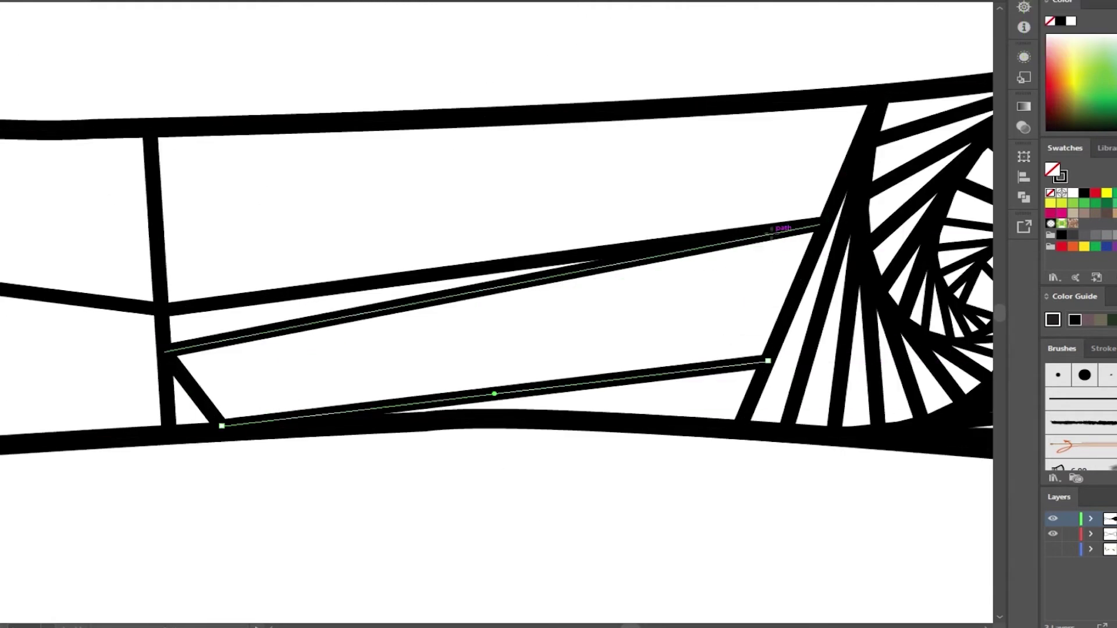
# Continue the left shaft cell's spiral with successive inward lines.
pyautogui.moveTo(773, 239); pyautogui.dragTo(199, 387)
pyautogui.moveTo(768, 309)
pyautogui.mouseDown()
pyautogui.moveTo(255, 422)
pyautogui.moveTo(682, 255)
pyautogui.moveTo(739, 274)
pyautogui.mouseUp()
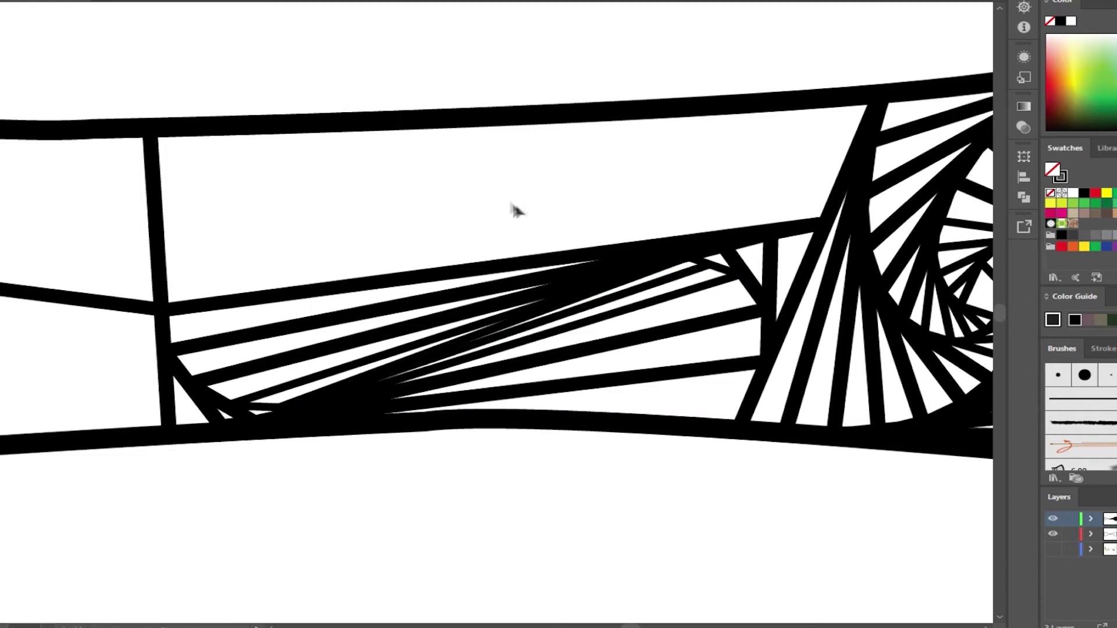
pyautogui.scroll(-2, 445, 343)
pyautogui.moveTo(163, 366); pyautogui.dragTo(168, 285)
pyautogui.moveTo(157, 347); pyautogui.dragTo(605, 343)
pyautogui.moveTo(669, 290)
pyautogui.mouseDown()
pyautogui.moveTo(419, 274)
pyautogui.moveTo(584, 344)
pyautogui.mouseUp()
pyautogui.moveTo(173, 319); pyautogui.dragTo(585, 344)
pyautogui.moveTo(204, 299); pyautogui.dragTo(556, 340)
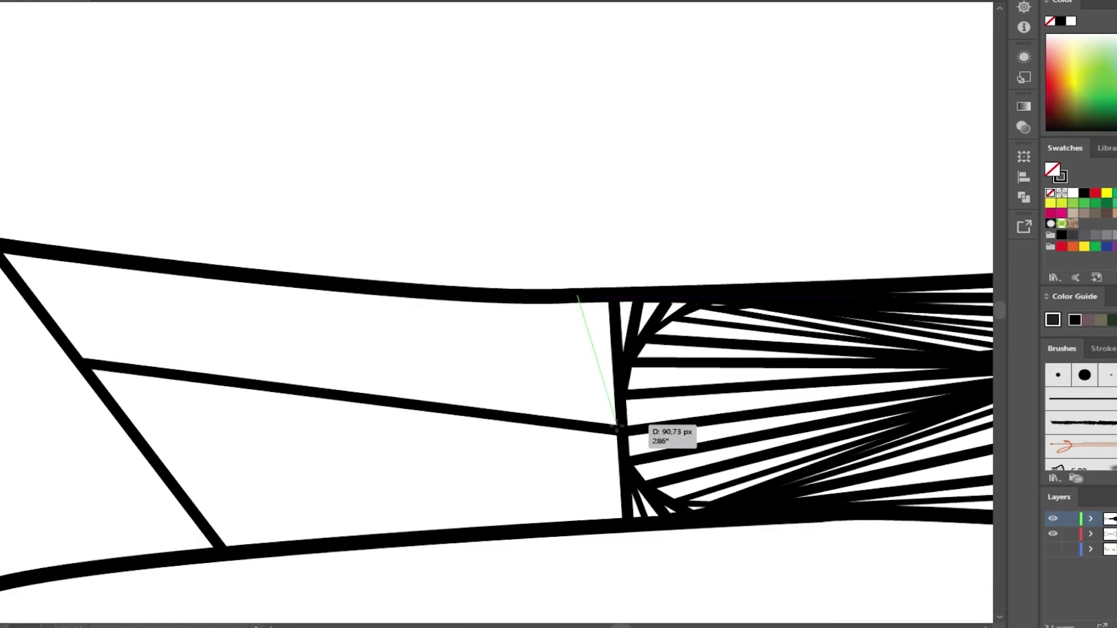
# Add spiral lines across the next shaft cell and the upper shaft cell.
pyautogui.moveTo(602, 379)
pyautogui.mouseDown()
pyautogui.moveTo(549, 303)
pyautogui.moveTo(210, 371)
pyautogui.mouseUp()
pyautogui.moveTo(93, 335)
pyautogui.mouseDown()
pyautogui.moveTo(518, 305)
pyautogui.moveTo(153, 354)
pyautogui.mouseUp()
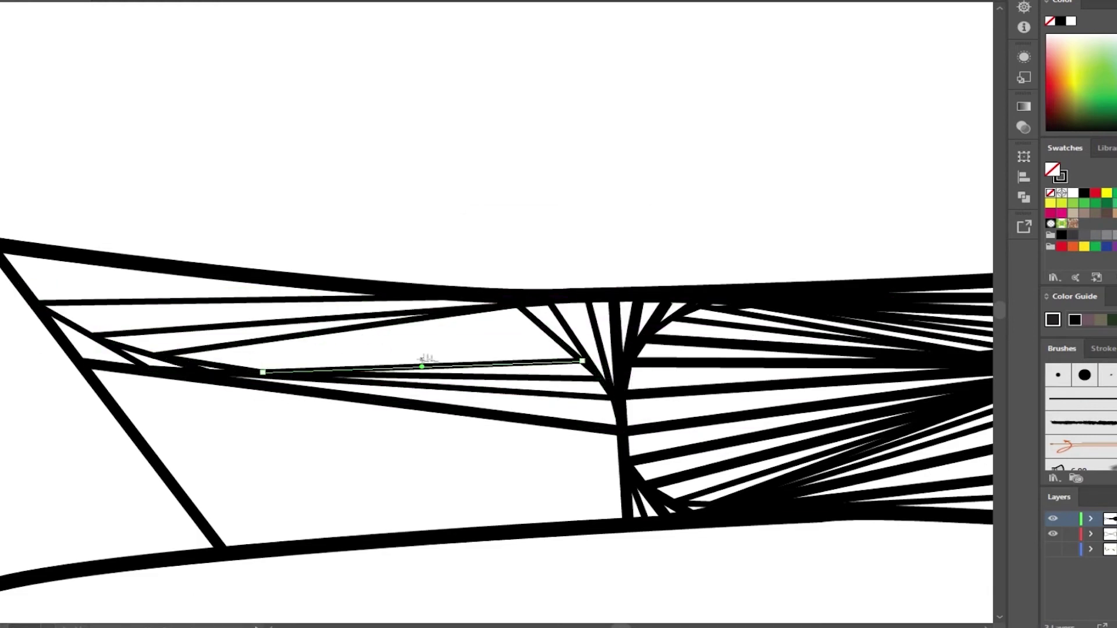
pyautogui.moveTo(512, 337); pyautogui.dragTo(319, 367)
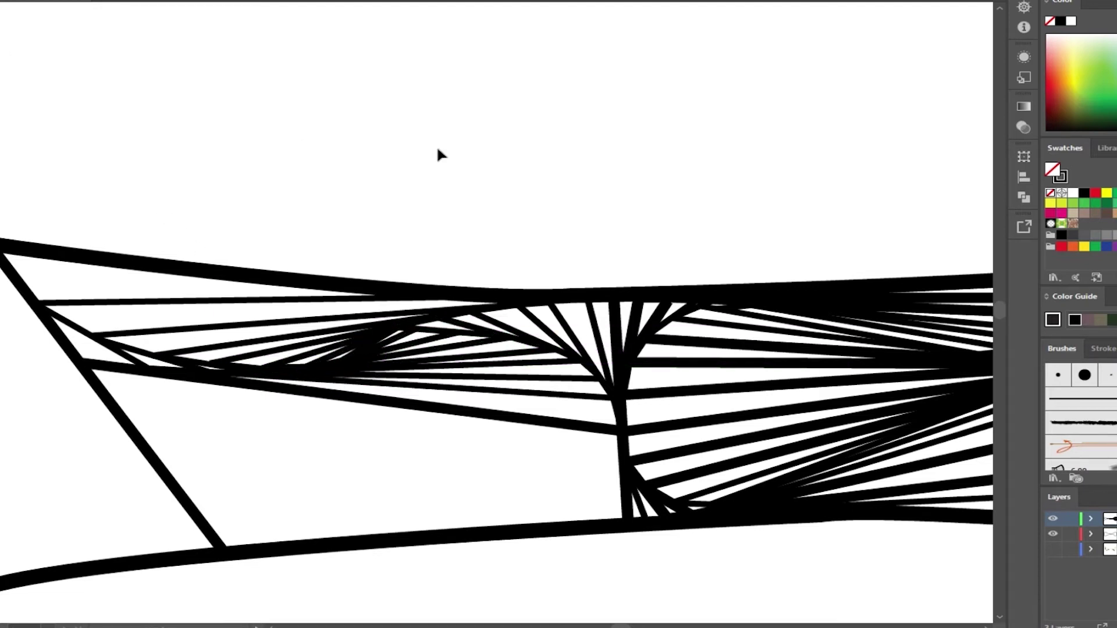
pyautogui.moveTo(87, 294); pyautogui.dragTo(472, 309)
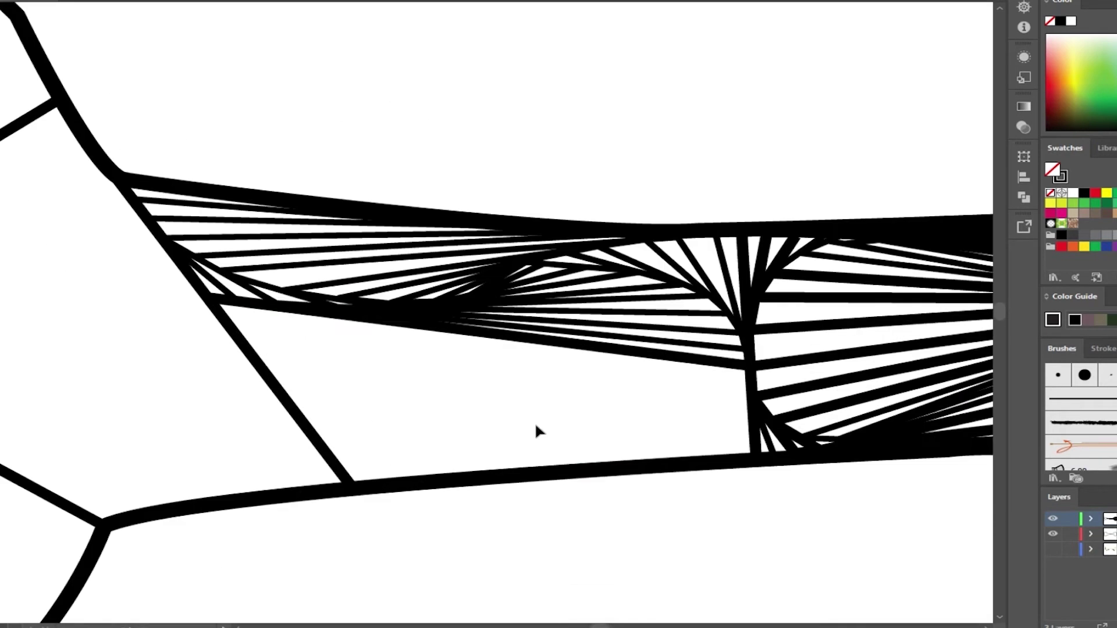
# Draw spiralling lines in the lower shaft cell, fanning toward the right junction.
pyautogui.moveTo(214, 298); pyautogui.dragTo(750, 389)
pyautogui.moveTo(742, 455); pyautogui.dragTo(333, 453)
pyautogui.moveTo(308, 417); pyautogui.dragTo(666, 424)
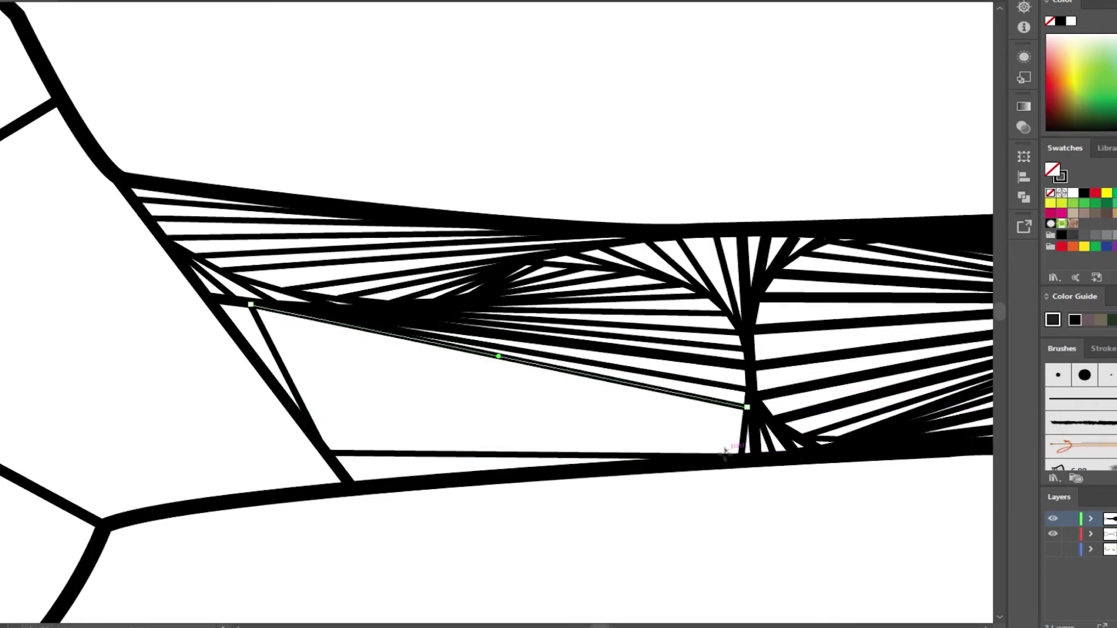
pyautogui.moveTo(287, 312)
pyautogui.mouseDown()
pyautogui.moveTo(747, 410)
pyautogui.moveTo(305, 397)
pyautogui.moveTo(735, 460)
pyautogui.moveTo(330, 337)
pyautogui.moveTo(687, 447)
pyautogui.mouseUp()
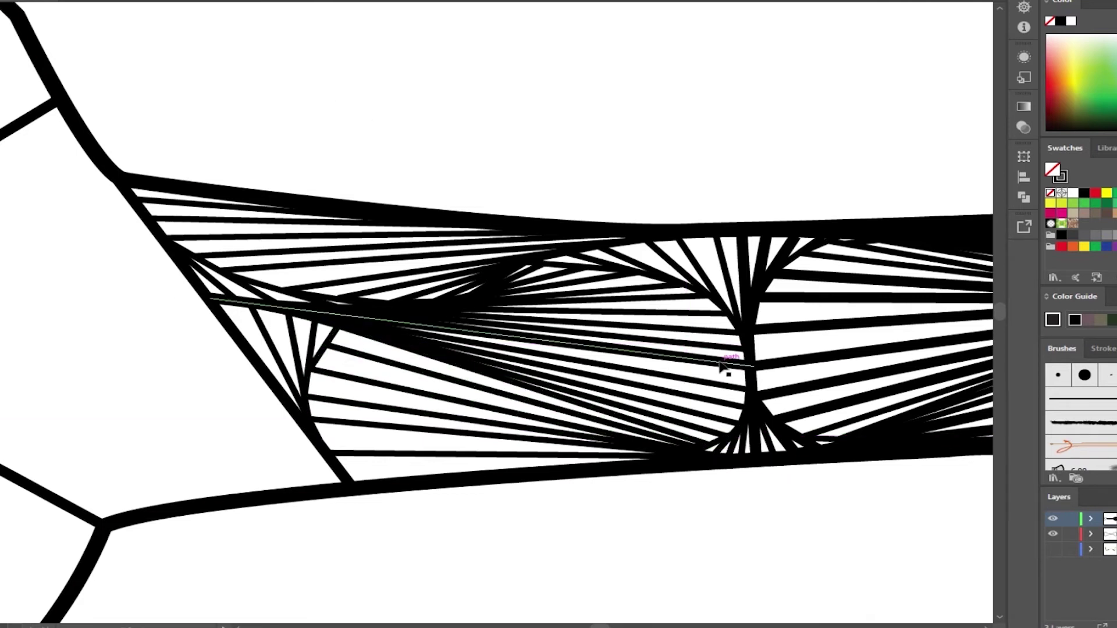
pyautogui.scroll(-3, 722, 366)
pyautogui.scroll(3, 516, 374)
# Start a spiral of lines inside the triangular left junction cell.
pyautogui.moveTo(450, 224)
pyautogui.mouseDown()
pyautogui.moveTo(670, 458)
pyautogui.moveTo(463, 461)
pyautogui.mouseUp()
pyautogui.moveTo(287, 320)
pyautogui.mouseDown()
pyautogui.moveTo(466, 237)
pyautogui.moveTo(576, 453)
pyautogui.moveTo(531, 453)
pyautogui.mouseUp()
pyautogui.moveTo(420, 418)
pyautogui.mouseDown()
pyautogui.moveTo(366, 290)
pyautogui.moveTo(330, 298)
pyautogui.mouseUp()
pyautogui.moveTo(498, 291); pyautogui.dragTo(531, 444)
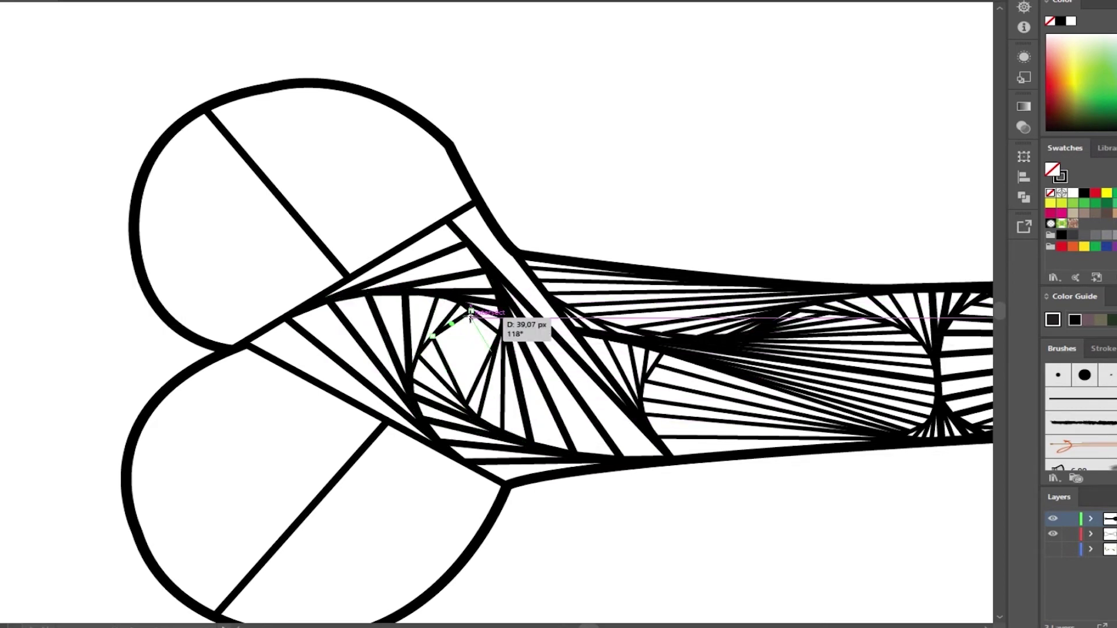
# Finish the inward spiral in the left junction cell with snapped line strokes.
pyautogui.scroll(3, 448, 335)
pyautogui.moveTo(499, 294); pyautogui.dragTo(471, 364)
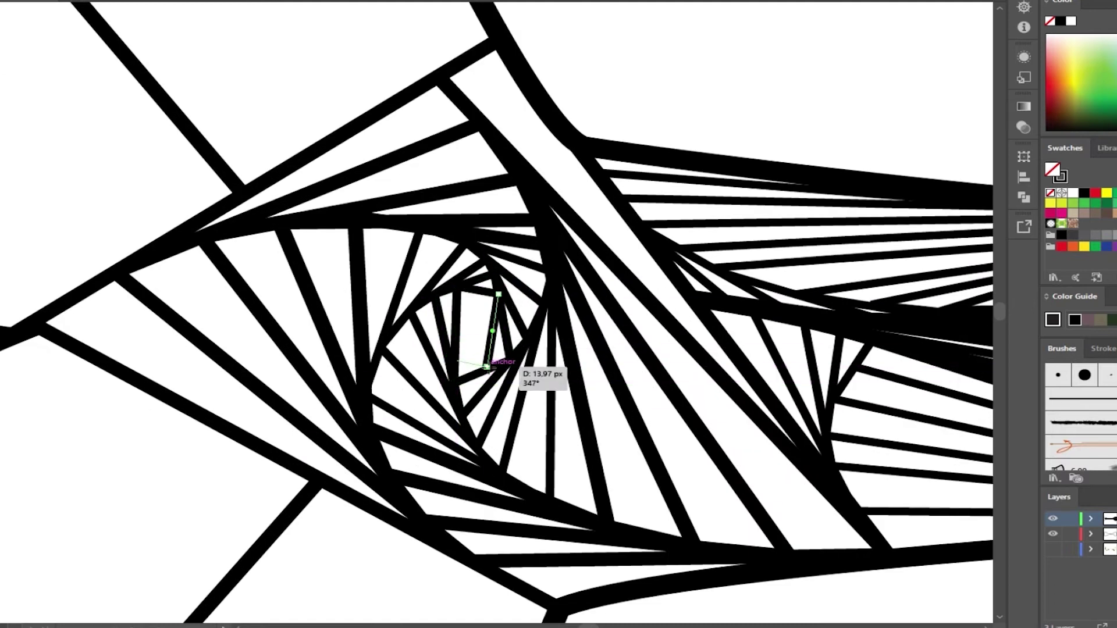
pyautogui.scroll(-5, 479, 291)
pyautogui.scroll(5, 689, 408)
pyautogui.moveTo(704, 472); pyautogui.dragTo(479, 198)
pyautogui.scroll(-5, 499, 249)
pyautogui.scroll(5, 483, 407)
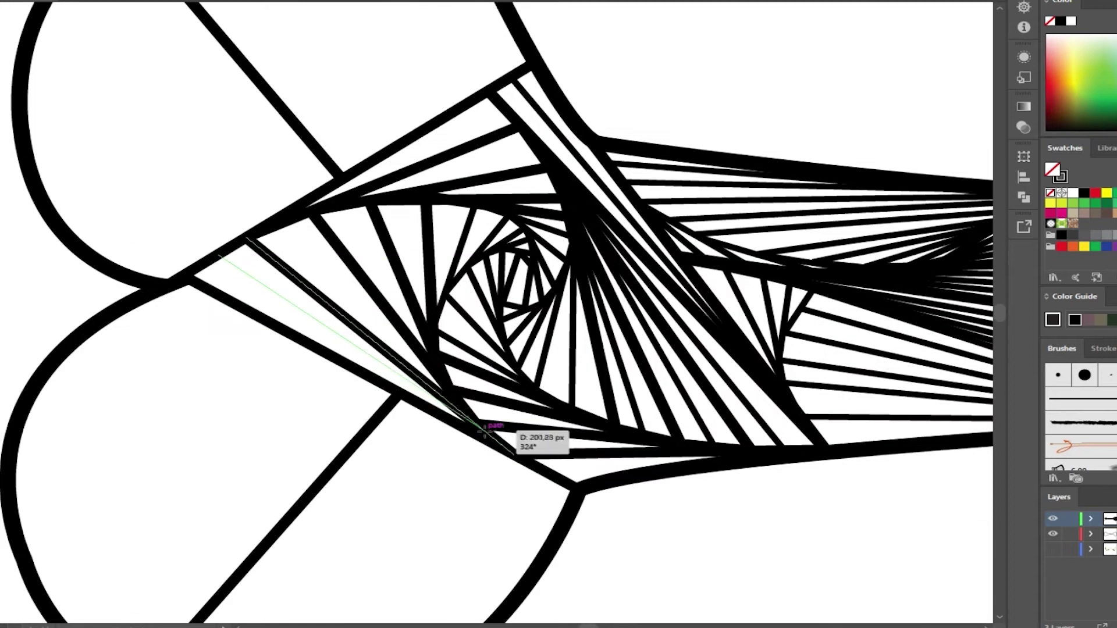
pyautogui.moveTo(218, 254); pyautogui.dragTo(491, 436)
pyautogui.scroll(-5, 262, 244)
pyautogui.scroll(5, 325, 229)
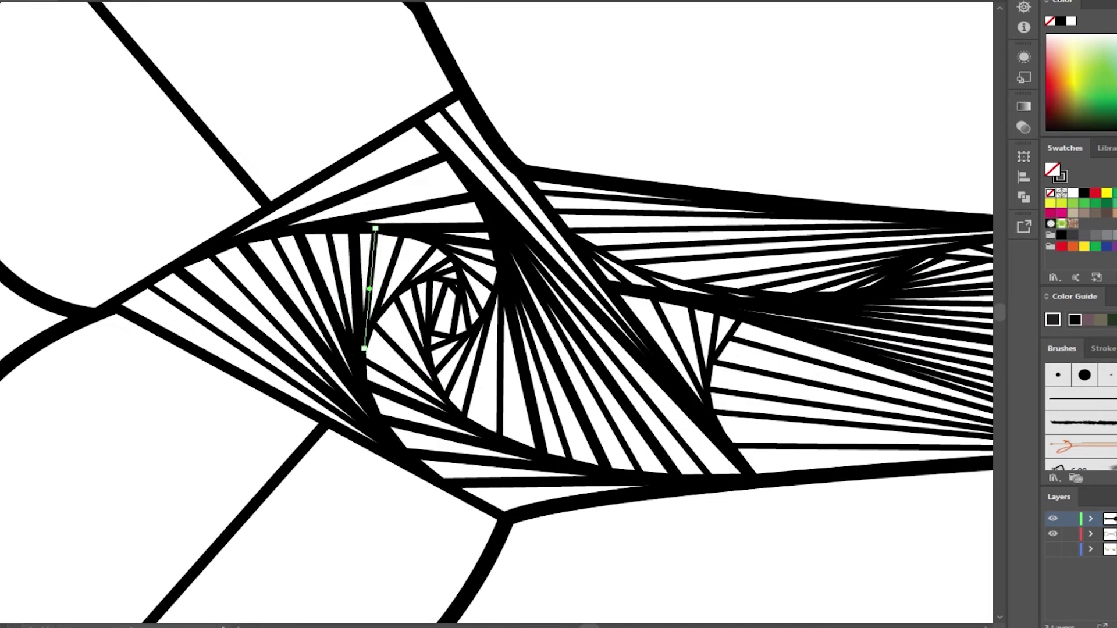
pyautogui.scroll(-5, 408, 291)
pyautogui.scroll(5, 291, 262)
pyautogui.moveTo(260, 219); pyautogui.dragTo(513, 315)
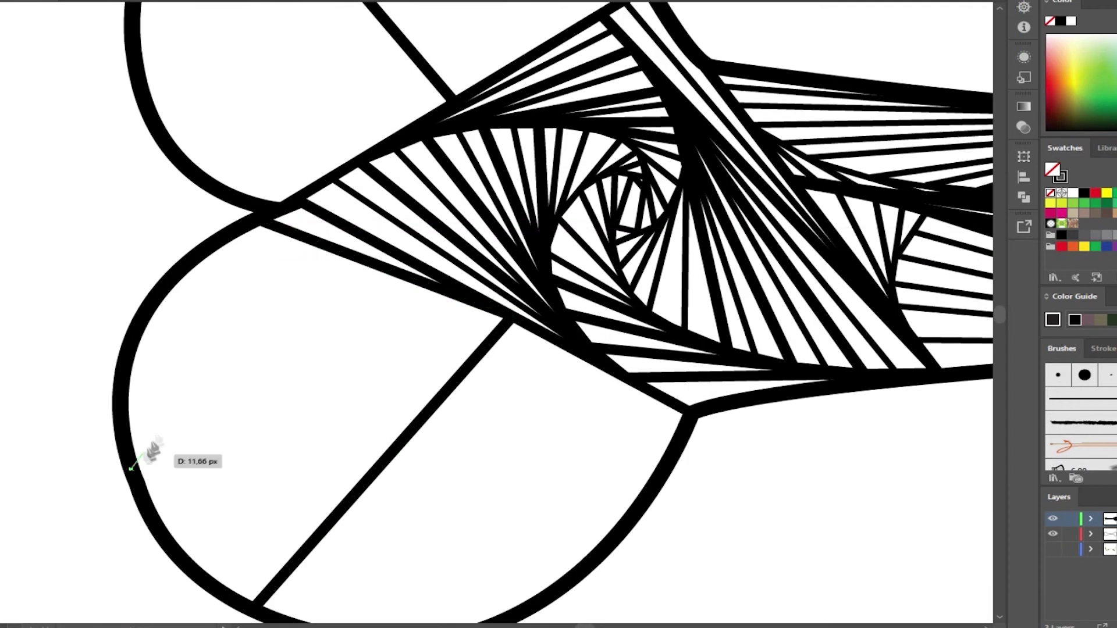
# Fill the lower left knob's upper cell with nested quadrilaterals spiralling toward its centre.
pyautogui.moveTo(131, 469); pyautogui.dragTo(230, 245)
pyautogui.moveTo(139, 430)
pyautogui.mouseDown()
pyautogui.moveTo(279, 532)
pyautogui.moveTo(471, 273)
pyautogui.mouseUp()
pyautogui.moveTo(228, 208); pyautogui.dragTo(480, 271)
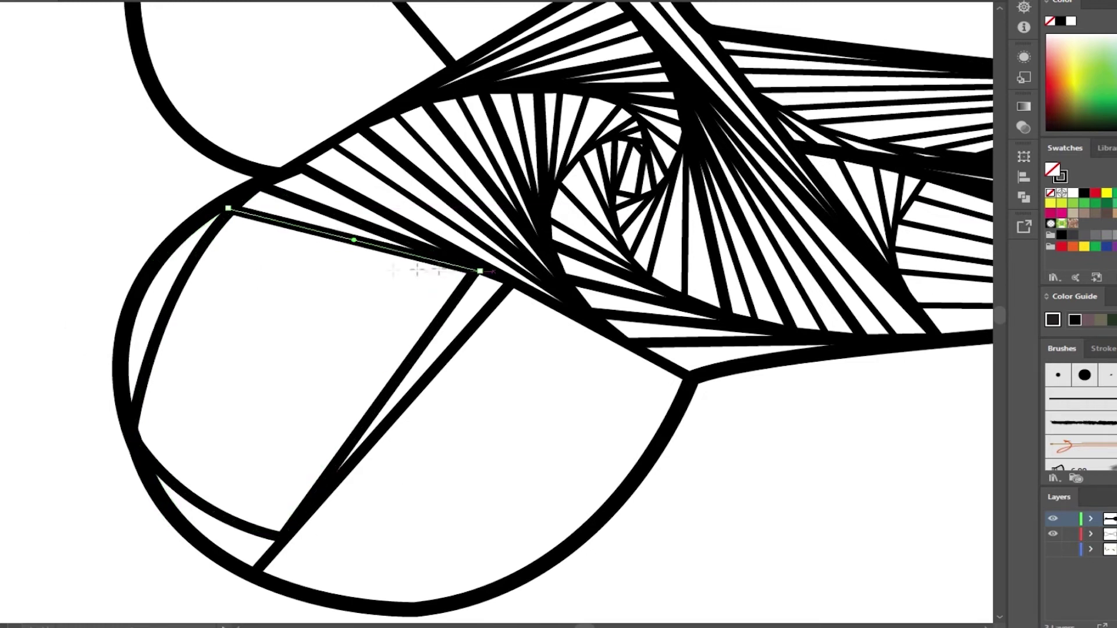
pyautogui.moveTo(149, 456)
pyautogui.mouseDown()
pyautogui.moveTo(211, 234)
pyautogui.moveTo(296, 506)
pyautogui.moveTo(446, 263)
pyautogui.mouseUp()
pyautogui.moveTo(210, 234); pyautogui.dragTo(446, 263)
pyautogui.moveTo(204, 256)
pyautogui.mouseDown()
pyautogui.moveTo(186, 478)
pyautogui.moveTo(314, 480)
pyautogui.moveTo(410, 257)
pyautogui.moveTo(211, 485)
pyautogui.mouseUp()
pyautogui.moveTo(445, 265); pyautogui.dragTo(334, 463)
pyautogui.moveTo(349, 266)
pyautogui.mouseDown()
pyautogui.moveTo(208, 299)
pyautogui.moveTo(252, 474)
pyautogui.moveTo(336, 417)
pyautogui.moveTo(251, 474)
pyautogui.mouseUp()
pyautogui.moveTo(289, 281); pyautogui.dragTo(331, 389)
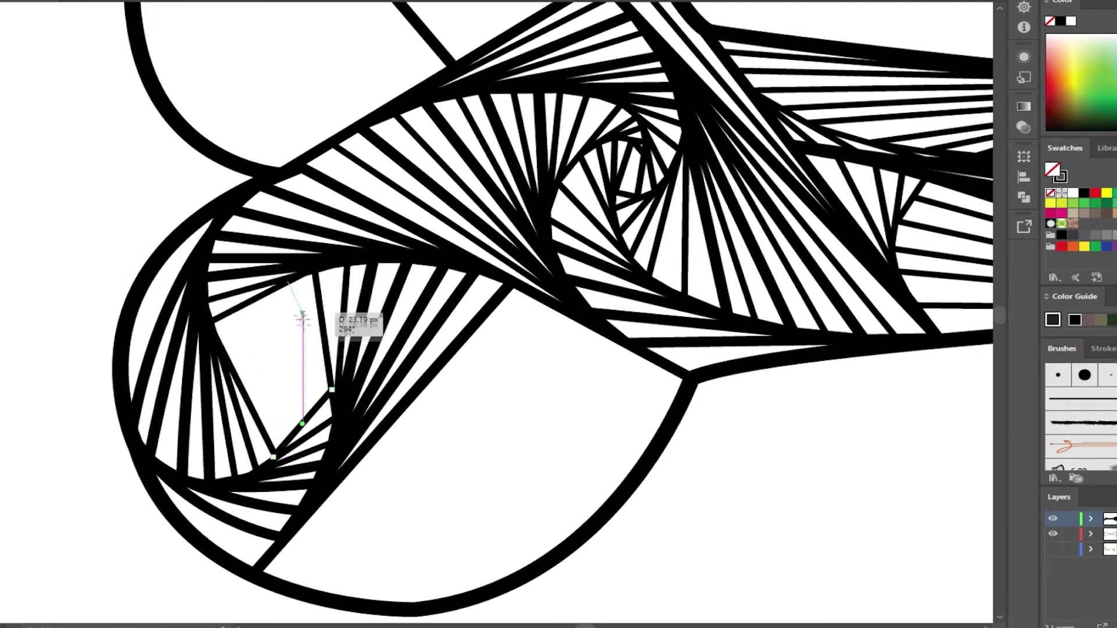
pyautogui.moveTo(218, 348); pyautogui.dragTo(291, 436)
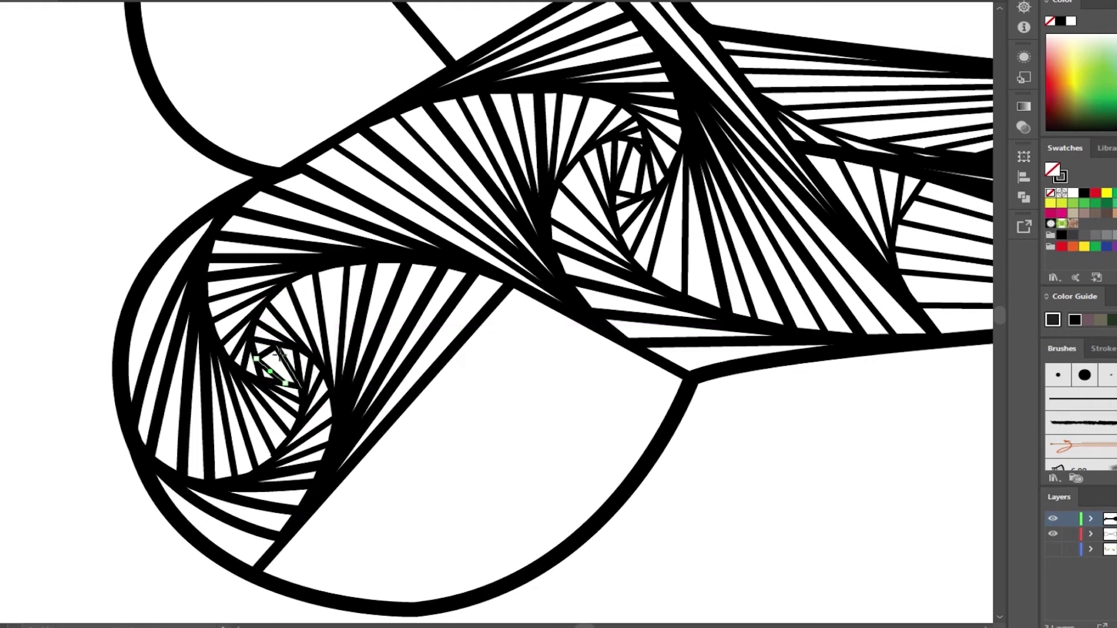
# Fill the lower knob's bottom cell with lines spiralling inward to its centre.
pyautogui.scroll(-2, 82, 200)
pyautogui.moveTo(250, 499)
pyautogui.mouseDown()
pyautogui.moveTo(538, 231)
pyautogui.moveTo(680, 333)
pyautogui.mouseUp()
pyautogui.moveTo(387, 539); pyautogui.dragTo(679, 333)
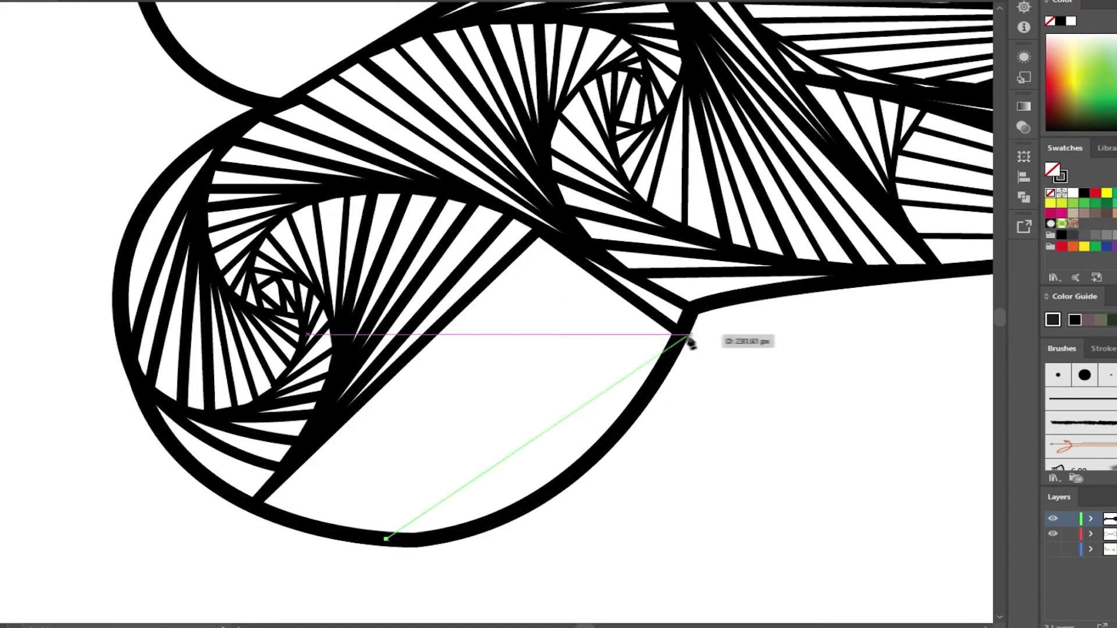
pyautogui.moveTo(651, 367); pyautogui.dragTo(355, 527)
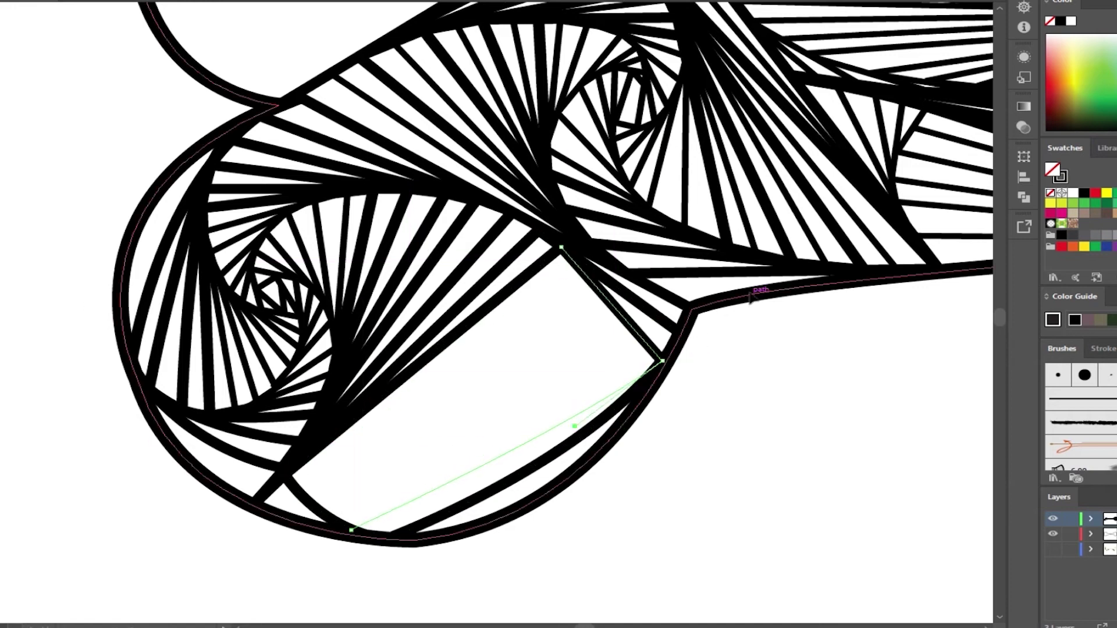
pyautogui.moveTo(579, 269); pyautogui.dragTo(309, 454)
pyautogui.moveTo(605, 390)
pyautogui.mouseDown()
pyautogui.moveTo(329, 445)
pyautogui.moveTo(605, 395)
pyautogui.mouseUp()
pyautogui.moveTo(597, 320); pyautogui.dragTo(349, 429)
pyautogui.moveTo(600, 395); pyautogui.dragTo(374, 466)
pyautogui.moveTo(578, 366); pyautogui.dragTo(382, 418)
pyautogui.moveTo(546, 397); pyautogui.dragTo(552, 391)
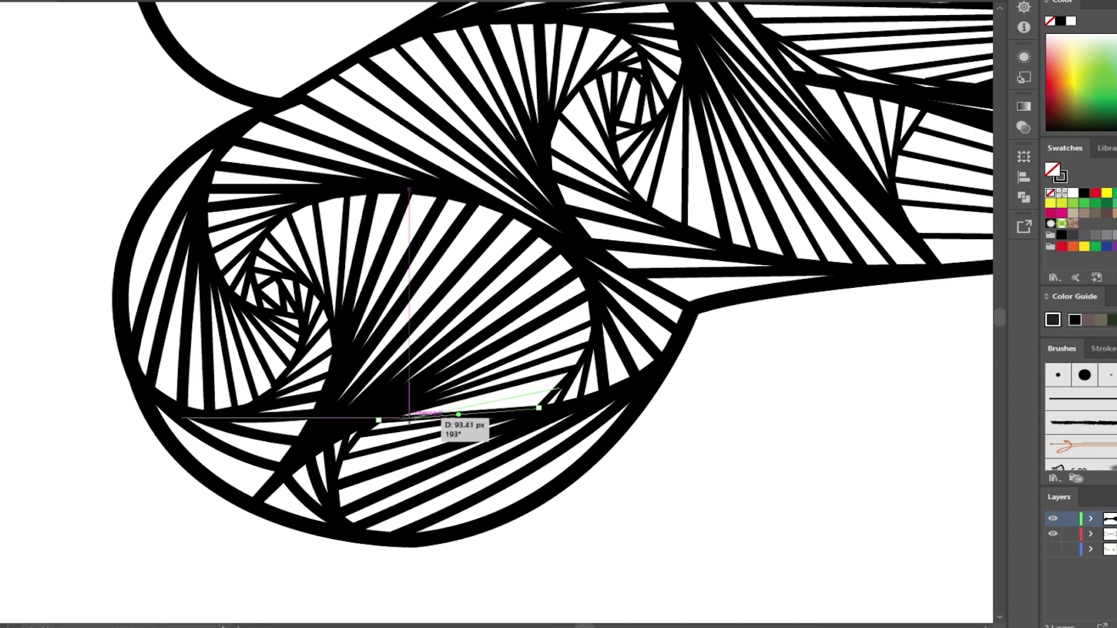
pyautogui.scroll(-3, 549, 385)
pyautogui.scroll(3, 408, 349)
# Draw inward-spiralling lines filling the upper left knob's right cell.
pyautogui.scroll(5, 327, 571)
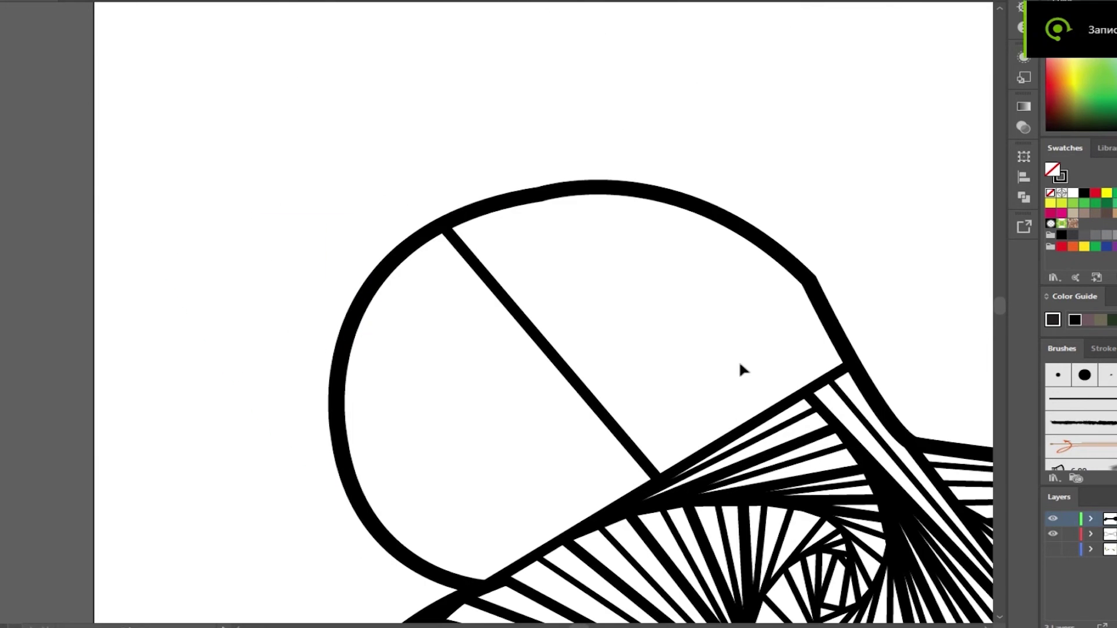
pyautogui.moveTo(460, 248)
pyautogui.mouseDown()
pyautogui.moveTo(553, 221)
pyautogui.moveTo(687, 456)
pyautogui.moveTo(818, 317)
pyautogui.mouseUp()
pyautogui.moveTo(576, 197); pyautogui.dragTo(815, 313)
pyautogui.moveTo(486, 269)
pyautogui.mouseDown()
pyautogui.moveTo(563, 208)
pyautogui.moveTo(643, 357)
pyautogui.mouseUp()
pyautogui.moveTo(512, 285)
pyautogui.mouseDown()
pyautogui.moveTo(724, 402)
pyautogui.moveTo(756, 285)
pyautogui.mouseUp()
pyautogui.moveTo(527, 241); pyautogui.dragTo(626, 289)
pyautogui.moveTo(727, 347); pyautogui.dragTo(532, 294)
pyautogui.moveTo(698, 272)
pyautogui.mouseDown()
pyautogui.moveTo(531, 262)
pyautogui.moveTo(730, 347)
pyautogui.mouseUp()
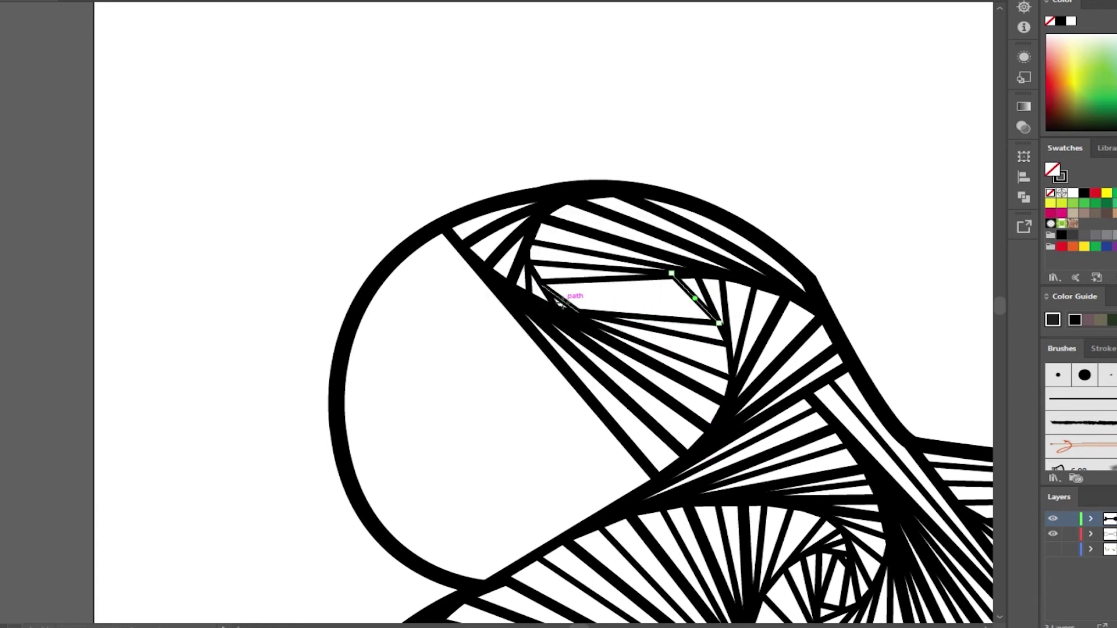
# Fill the upper knob's left cell with spiralling lines along its edges.
pyautogui.scroll(-2, 605, 332)
pyautogui.moveTo(458, 225); pyautogui.dragTo(631, 463)
pyautogui.moveTo(353, 283); pyautogui.dragTo(431, 531)
pyautogui.moveTo(326, 285); pyautogui.dragTo(252, 145)
pyautogui.moveTo(588, 472); pyautogui.dragTo(493, 237)
pyautogui.moveTo(381, 255); pyautogui.dragTo(442, 562)
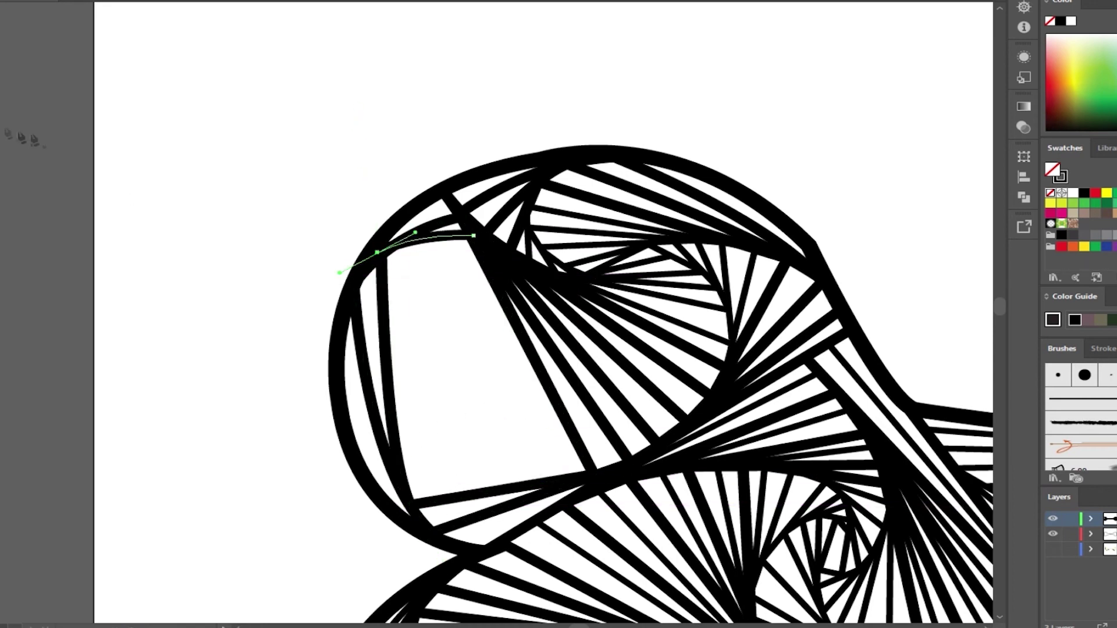
pyautogui.moveTo(482, 265); pyautogui.dragTo(500, 474)
pyautogui.moveTo(419, 249)
pyautogui.mouseDown()
pyautogui.moveTo(401, 449)
pyautogui.moveTo(501, 479)
pyautogui.mouseUp()
pyautogui.moveTo(486, 283); pyautogui.dragTo(500, 477)
pyautogui.moveTo(406, 426)
pyautogui.mouseDown()
pyautogui.moveTo(466, 467)
pyautogui.moveTo(487, 292)
pyautogui.mouseUp()
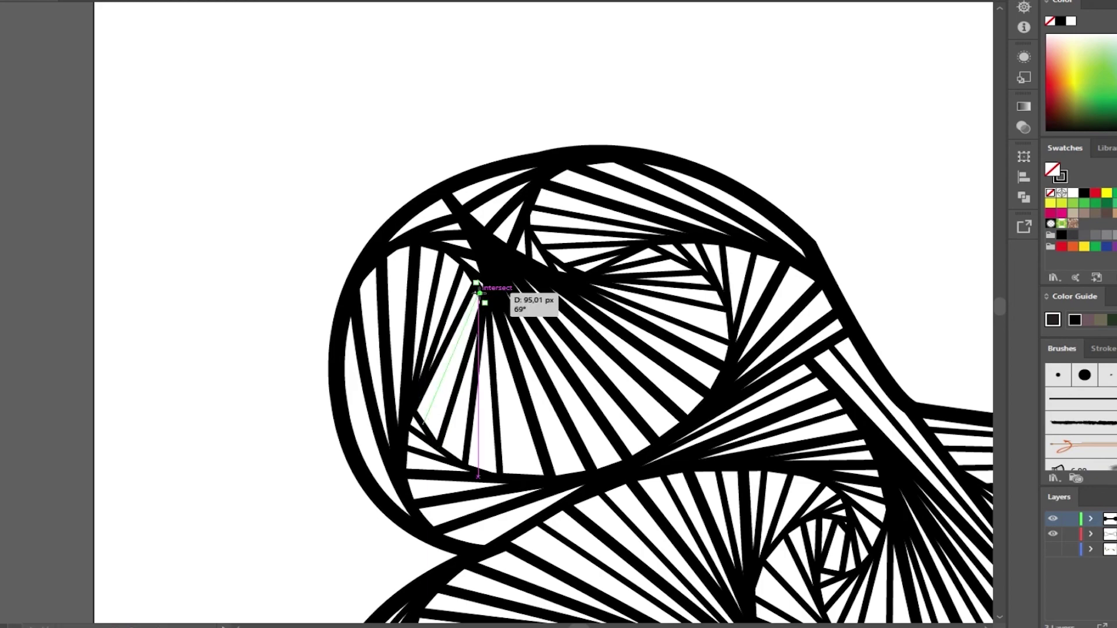
pyautogui.scroll(2, 486, 291)
pyautogui.scroll(-2, 680, 366)
pyautogui.scroll(-3, 599, 400)
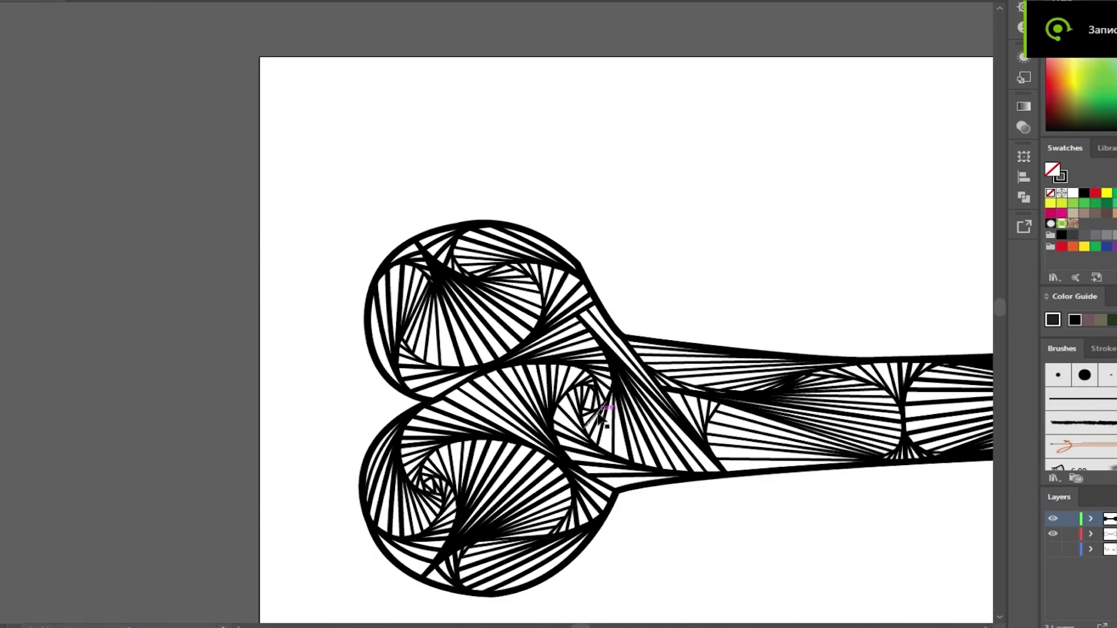
# Zoom out so the entire spiral-patterned bone fits on the white artboard.
pyautogui.scroll(-3, 605, 358)
pyautogui.scroll(2, 584, 328)
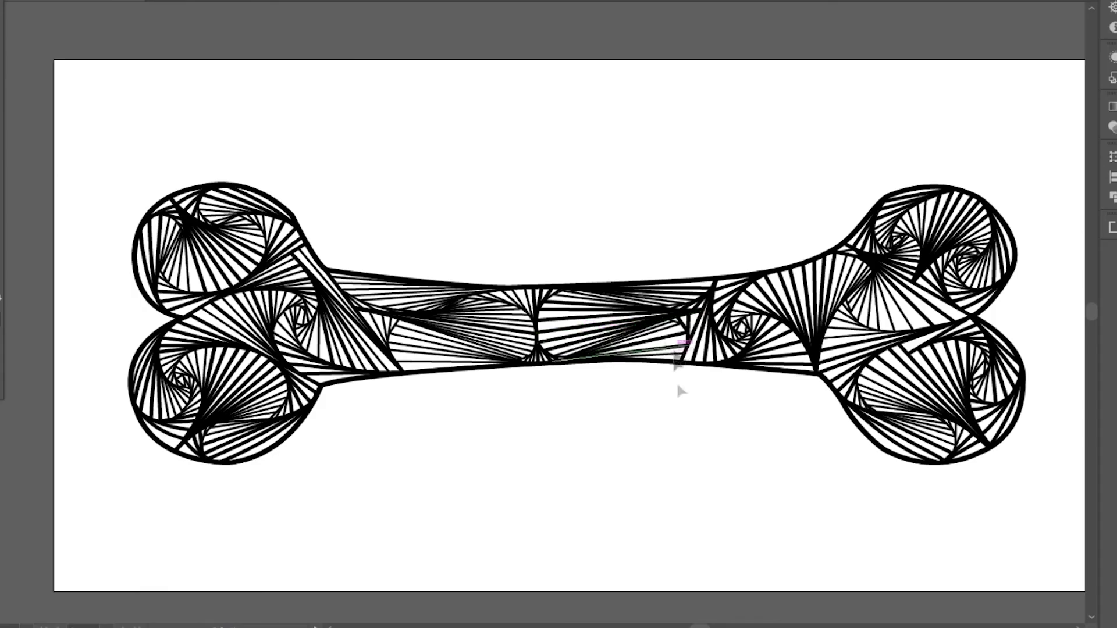
pyautogui.moveTo(700, 626); pyautogui.dragTo(702, 625)
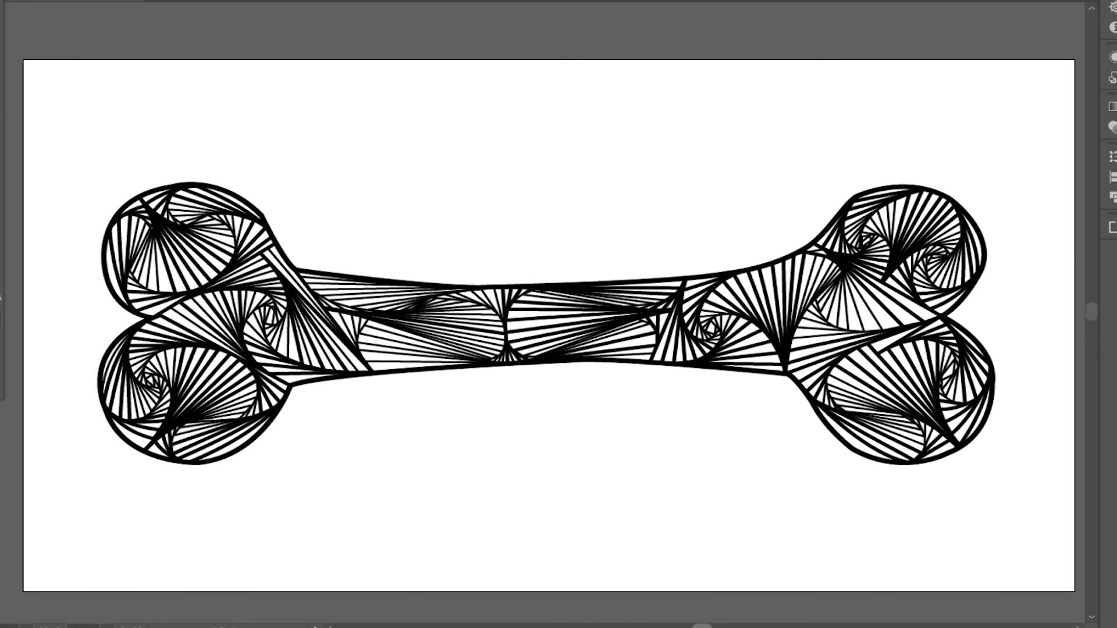